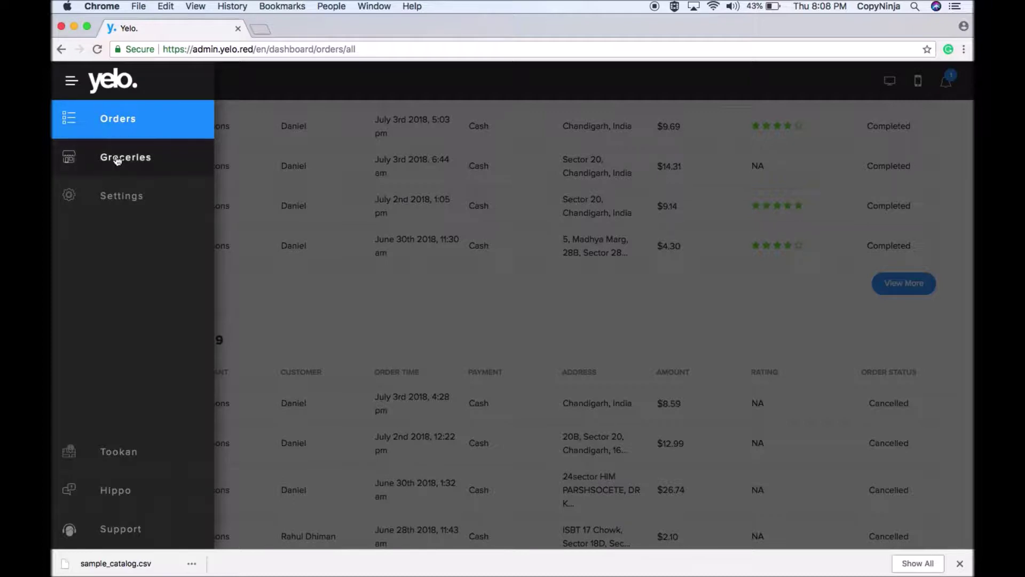
Open the Groceries merchant list, view the blank form for adding a merchant, and return to the list.
left_click(117, 159)
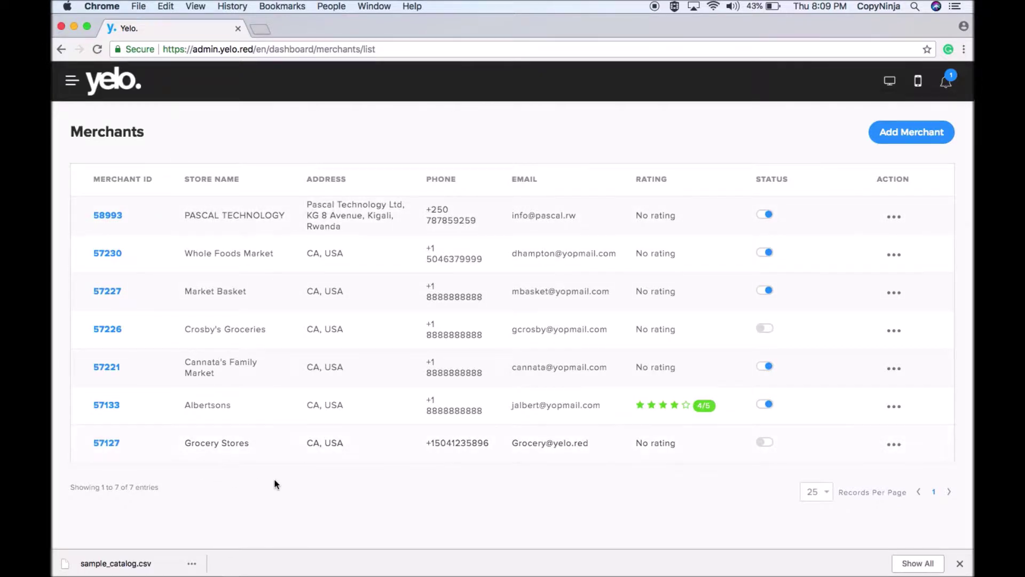
left_click(904, 136)
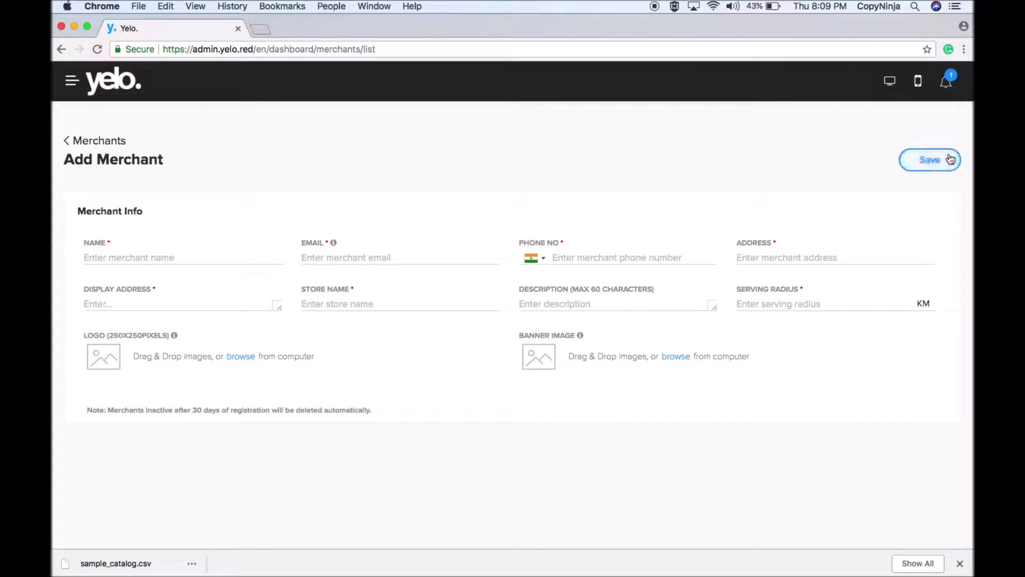
left_click(109, 142)
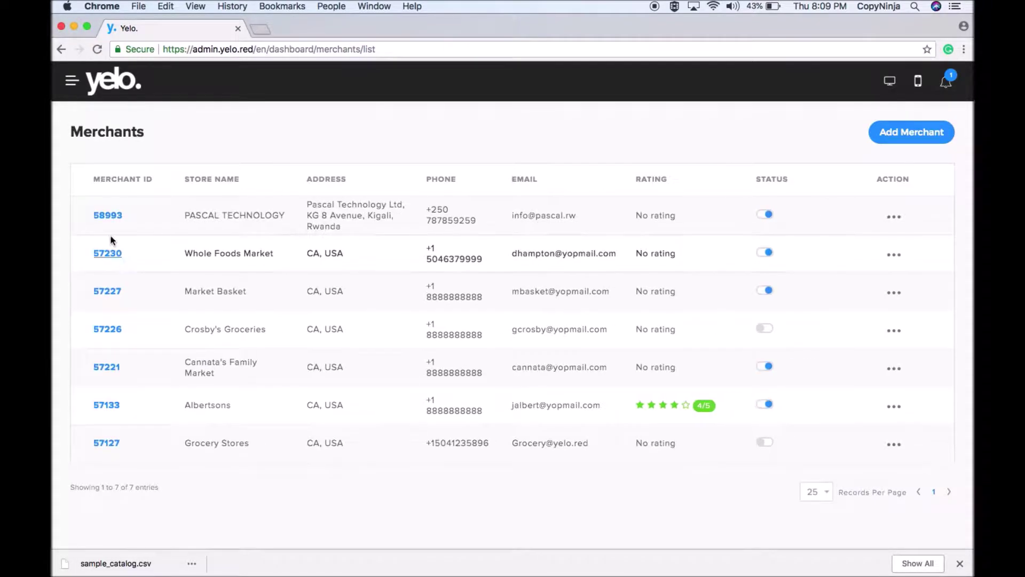
Open the PASCAL TECHNOLOGY merchant's details, view the editable merchant info, and return to the details without saving.
left_click(108, 215)
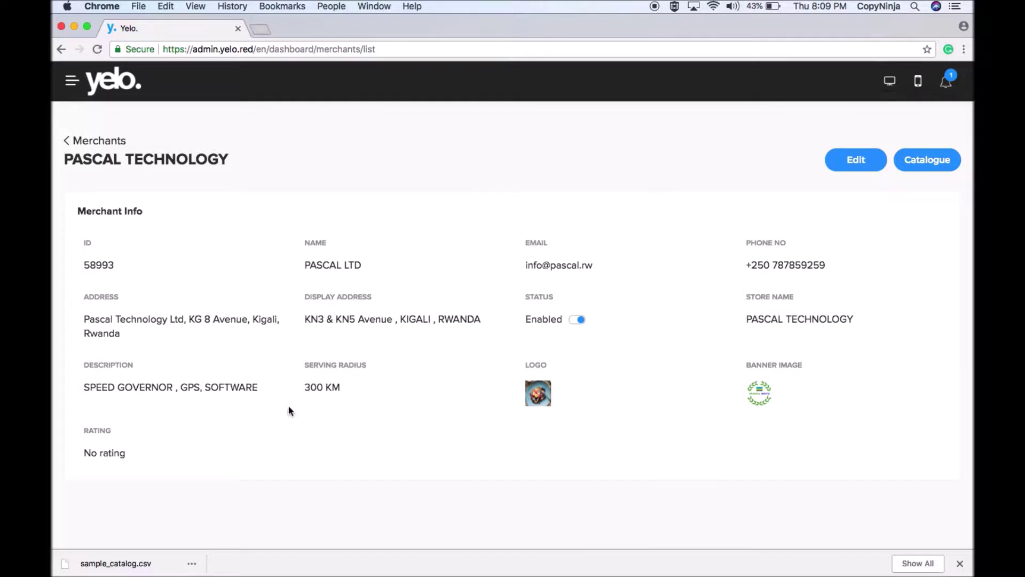
left_click(853, 163)
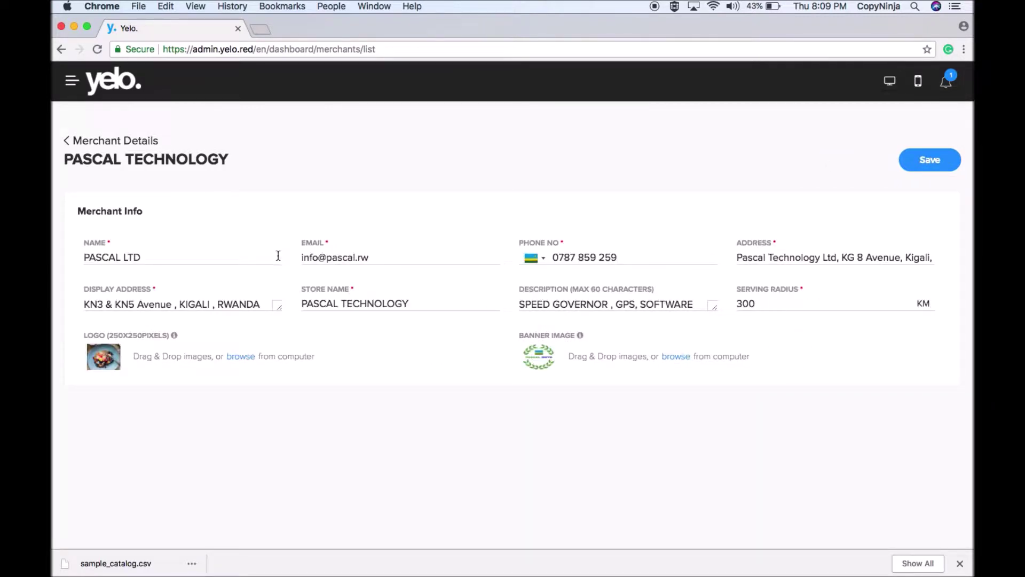
left_click(97, 145)
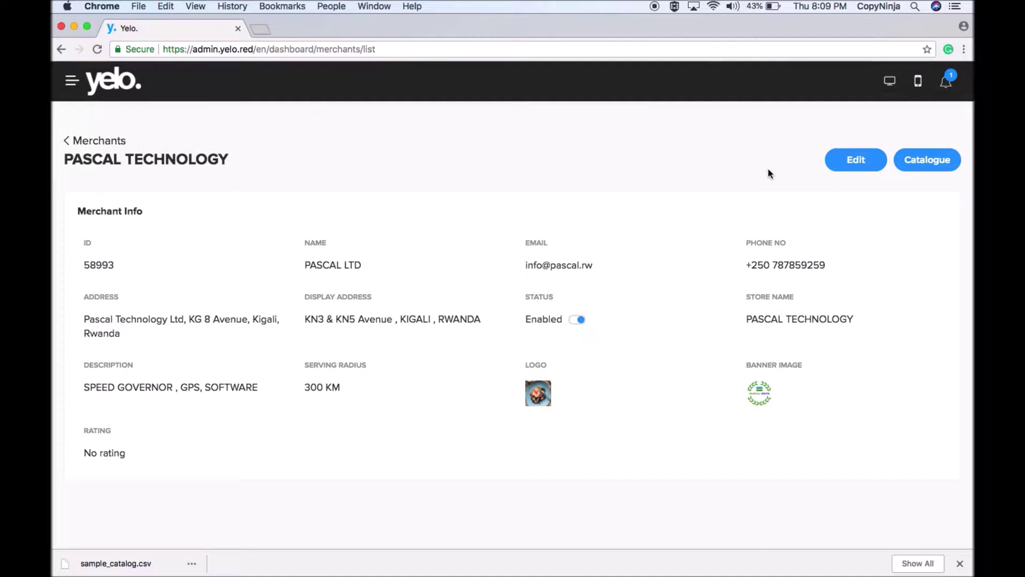
Open the PASCAL TECHNOLOGY catalogue and add a category named Full Body Massage.
left_click(950, 163)
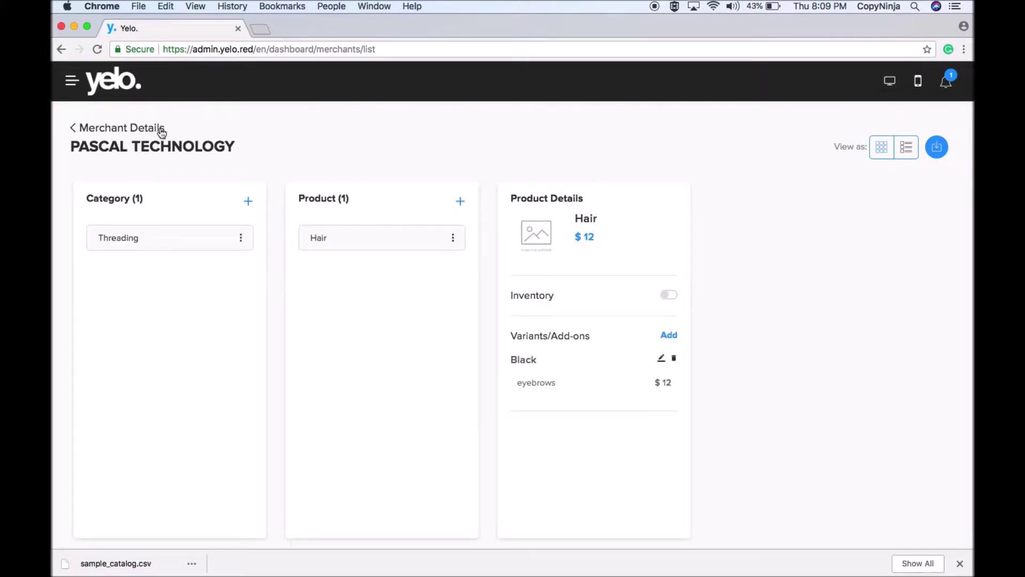
left_click(241, 237)
left_click(160, 212)
left_click(249, 202)
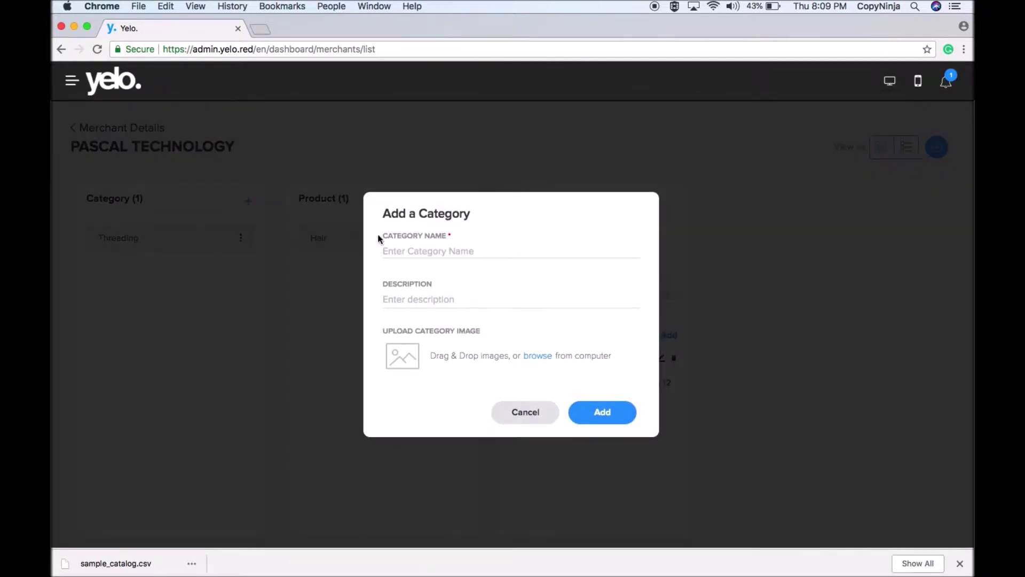
left_click(409, 253)
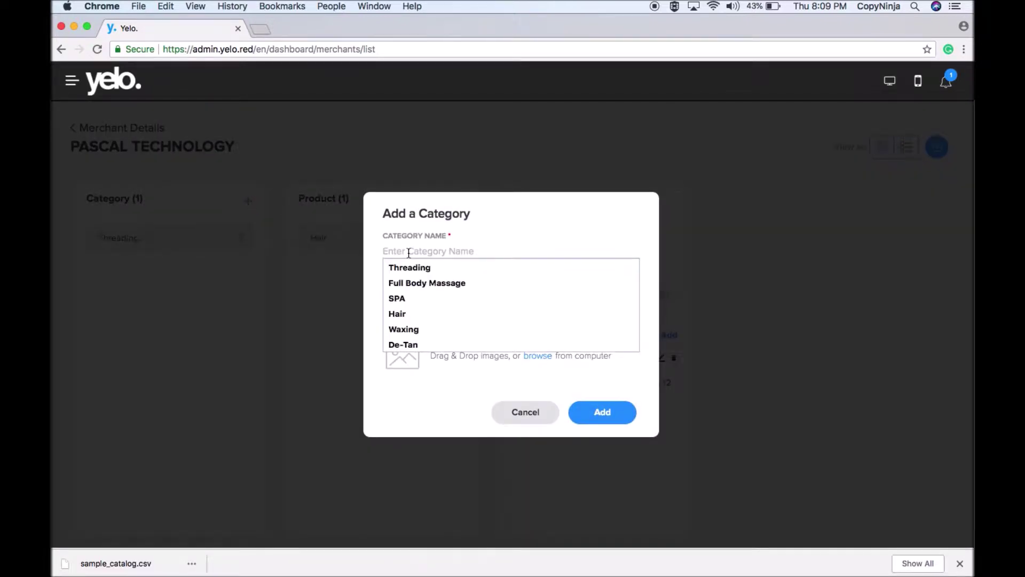
left_click(418, 283)
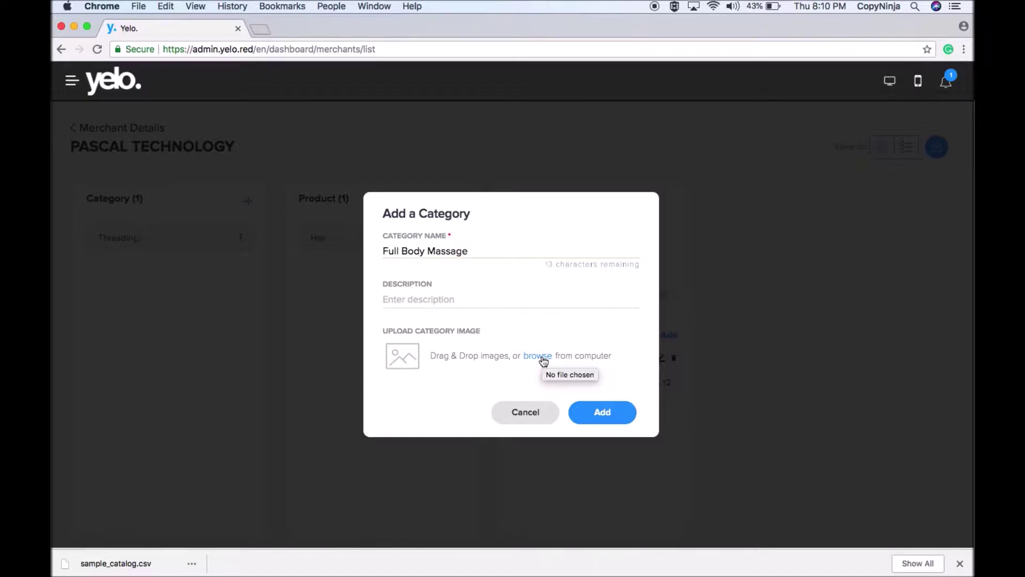
left_click(596, 415)
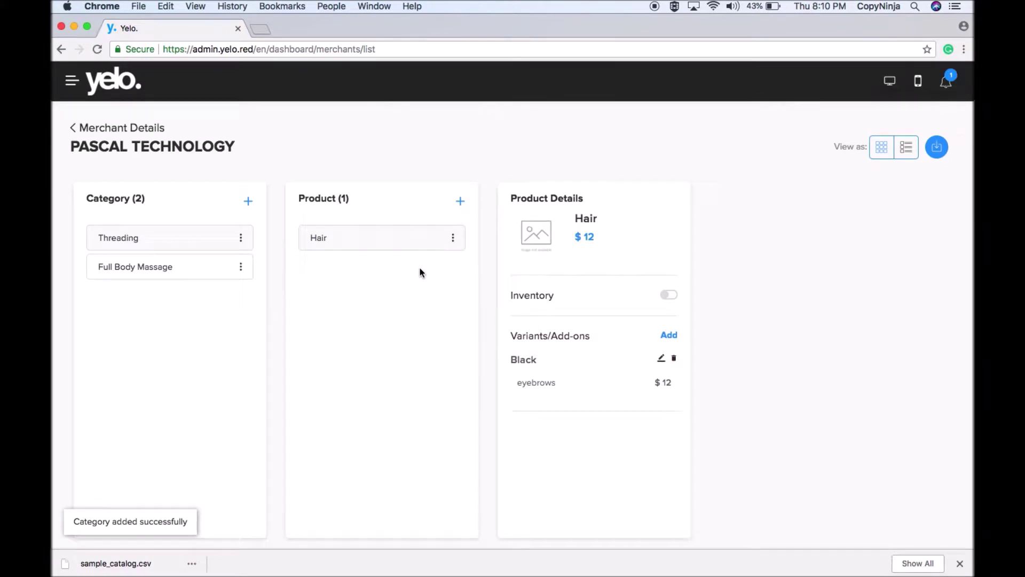
Add a product named Massage with price 12 to the Full Body Massage category, with the option to add more products enabled.
left_click(241, 238)
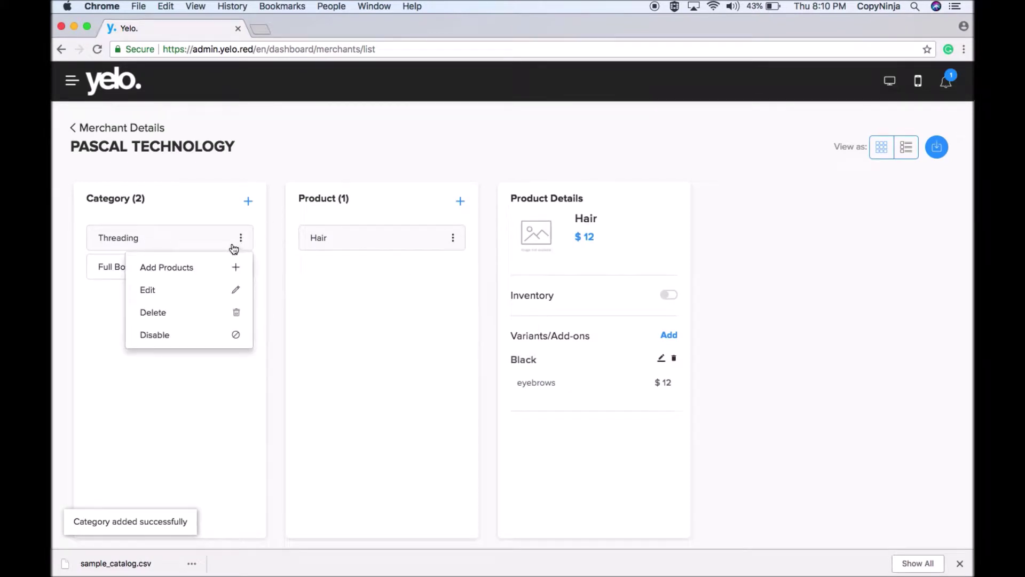
left_click(194, 255)
left_click(241, 266)
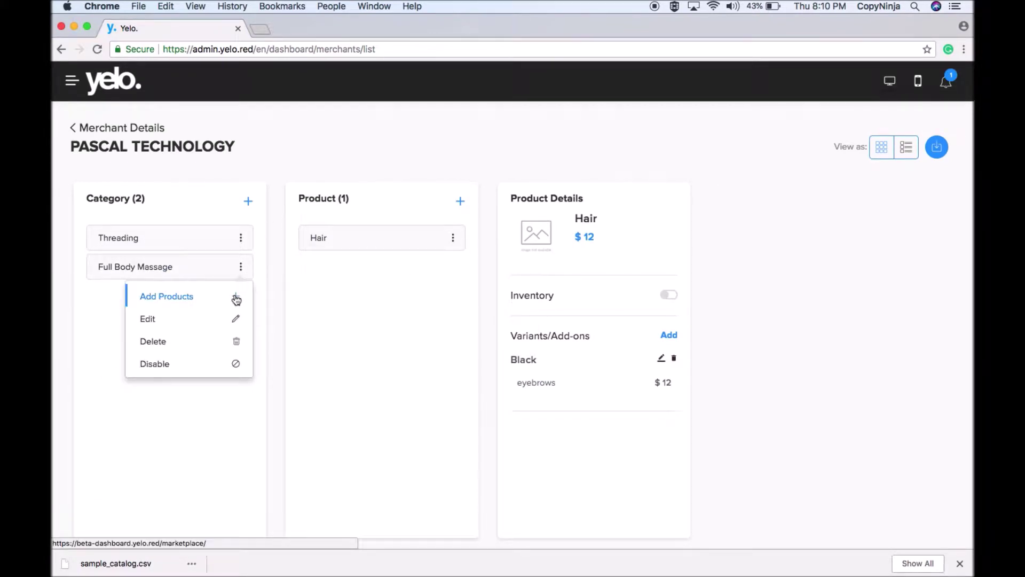
left_click(187, 297)
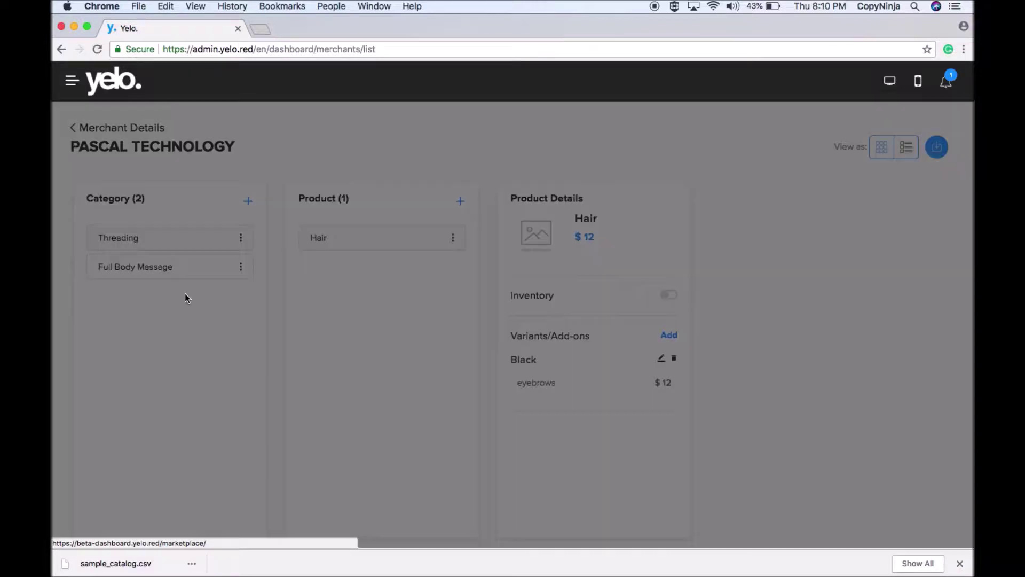
left_click(481, 223)
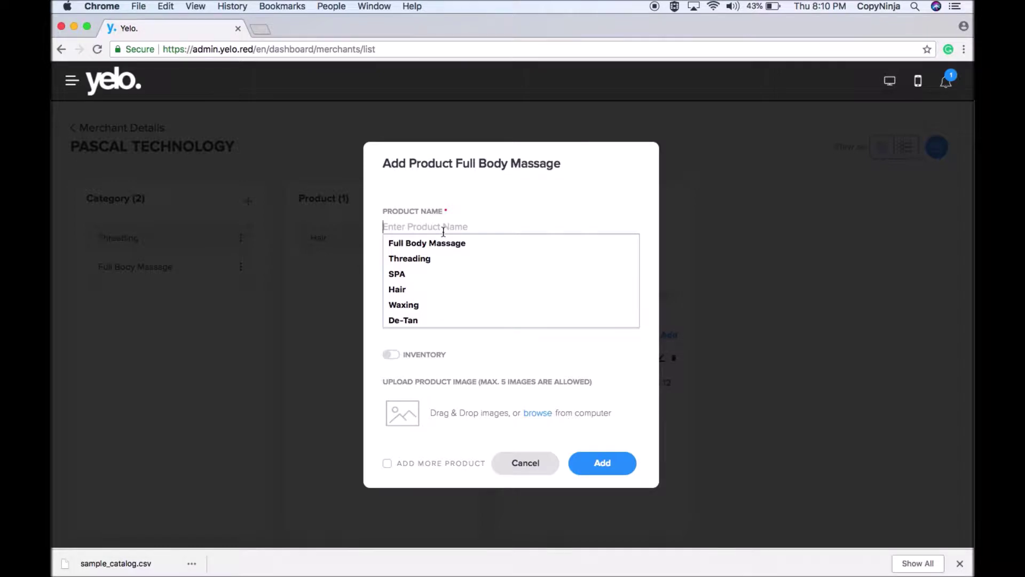
type("Massage")
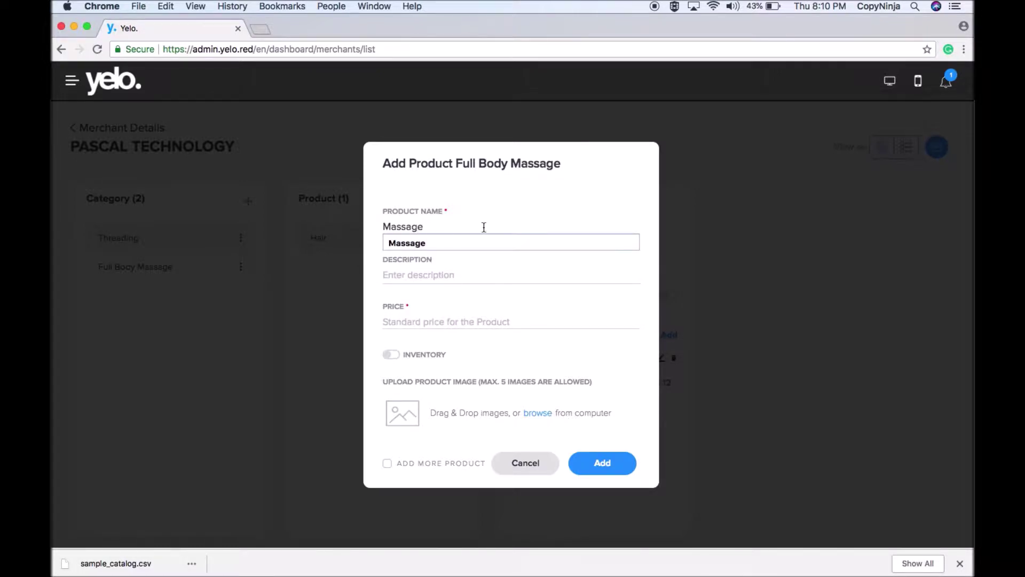
left_click(460, 243)
left_click(437, 315)
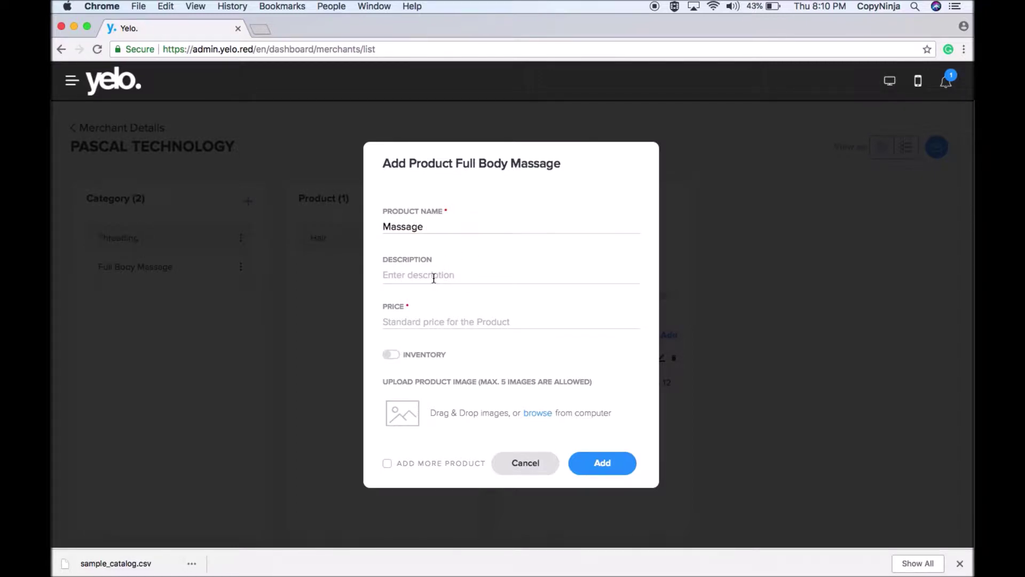
left_click(415, 326)
left_click(409, 338)
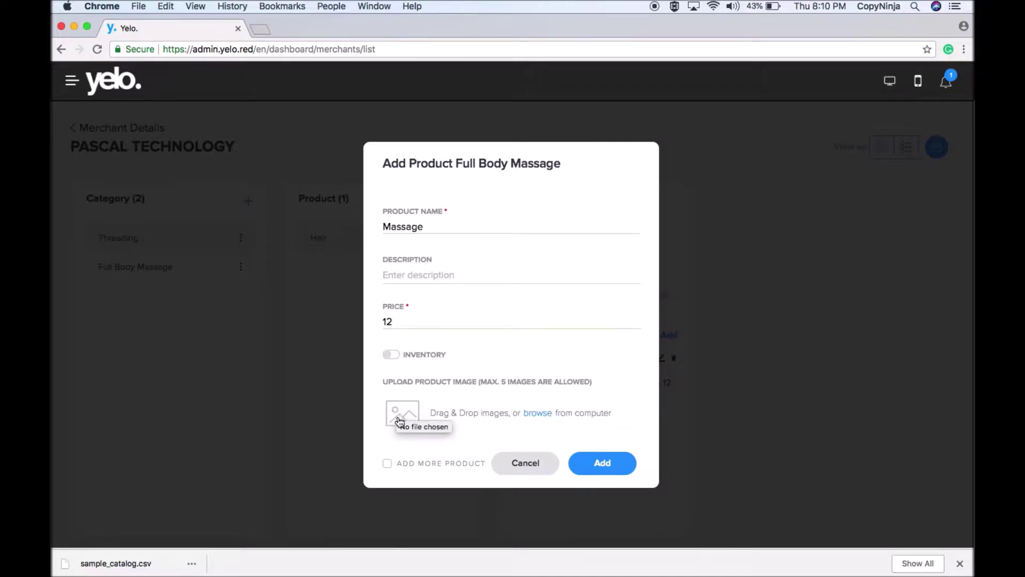
left_click(388, 464)
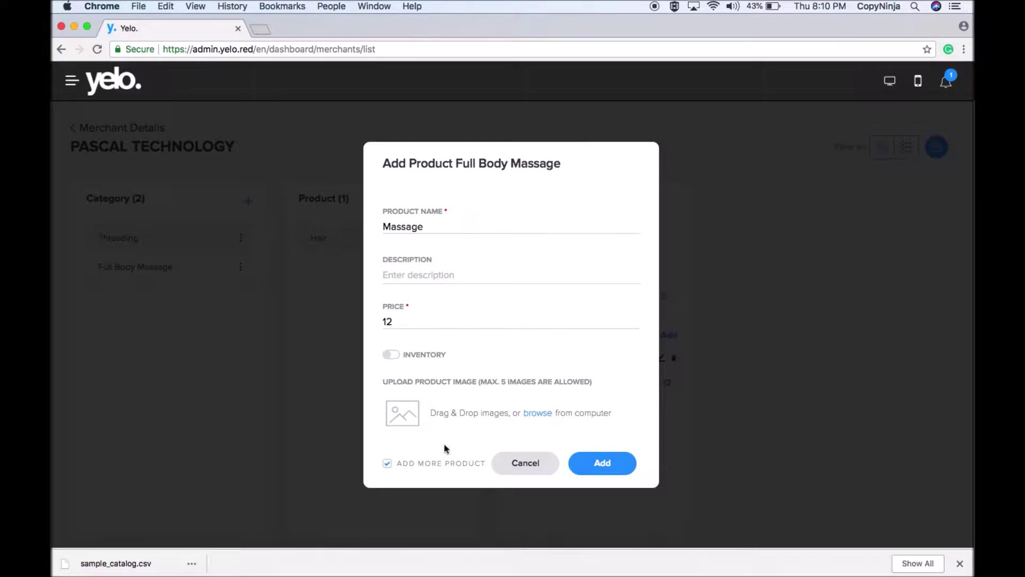
left_click(601, 464)
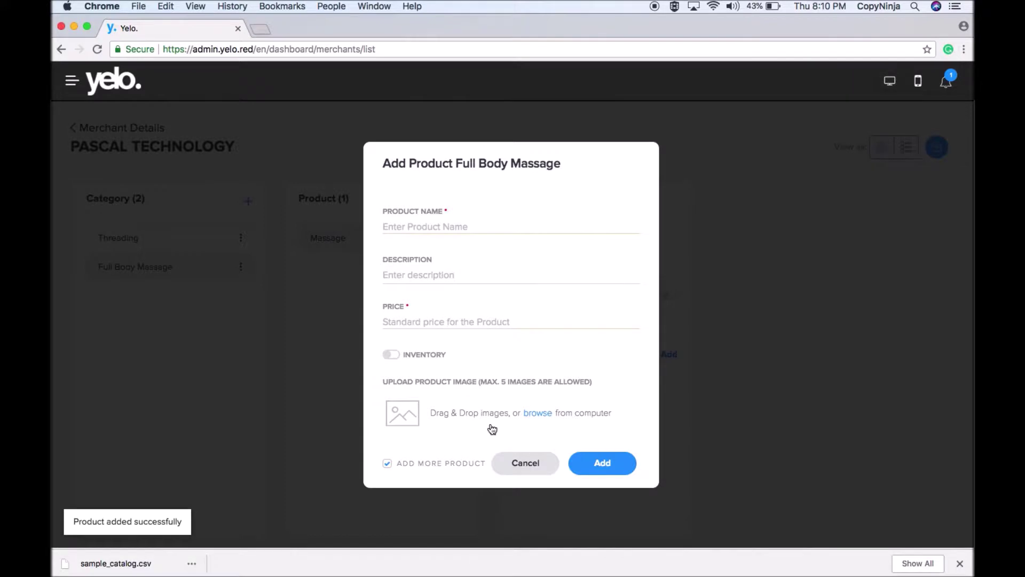
Enter Legs Massage as the name of another product in the Full Body Massage category.
left_click(443, 227)
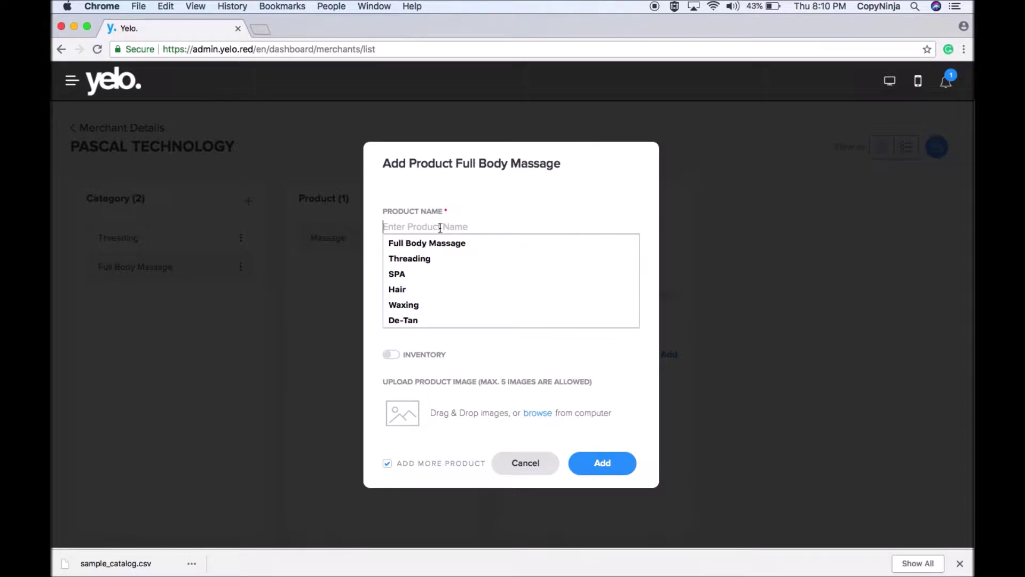
type("Massage")
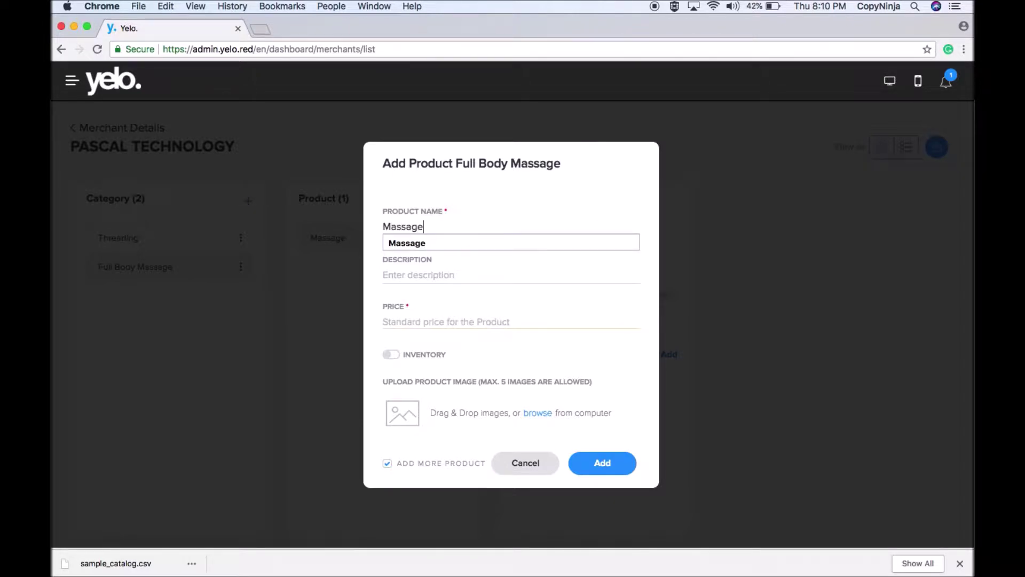
key("BackSpace")
left_click(383, 226)
type("leg")
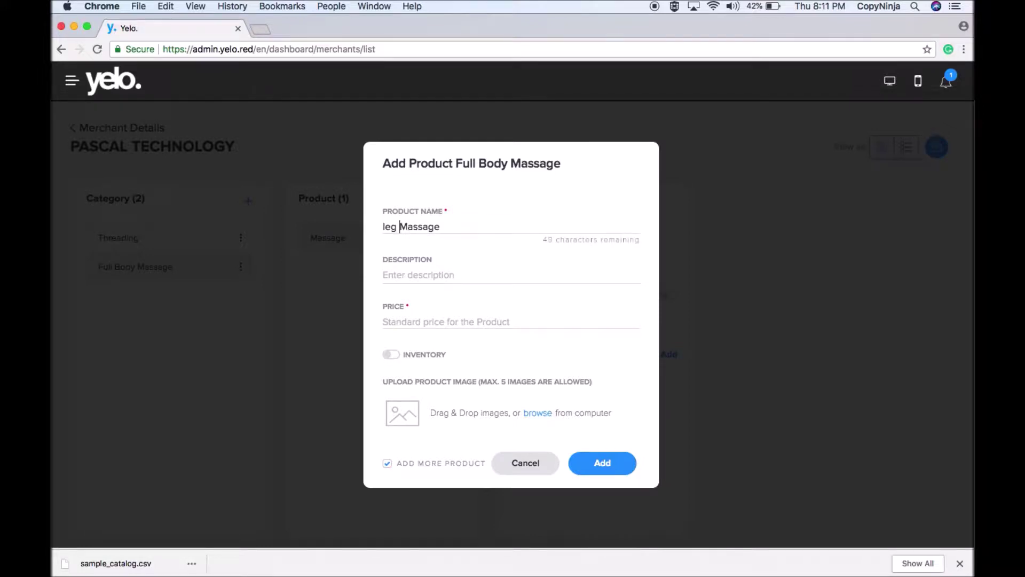
key("BackSpace")
key("BackSpace")
key("BackSpace")
key("BackSpace")
type("Legs")
Set the Legs Massage price to 12, add the product, and close the product form.
left_click(485, 328)
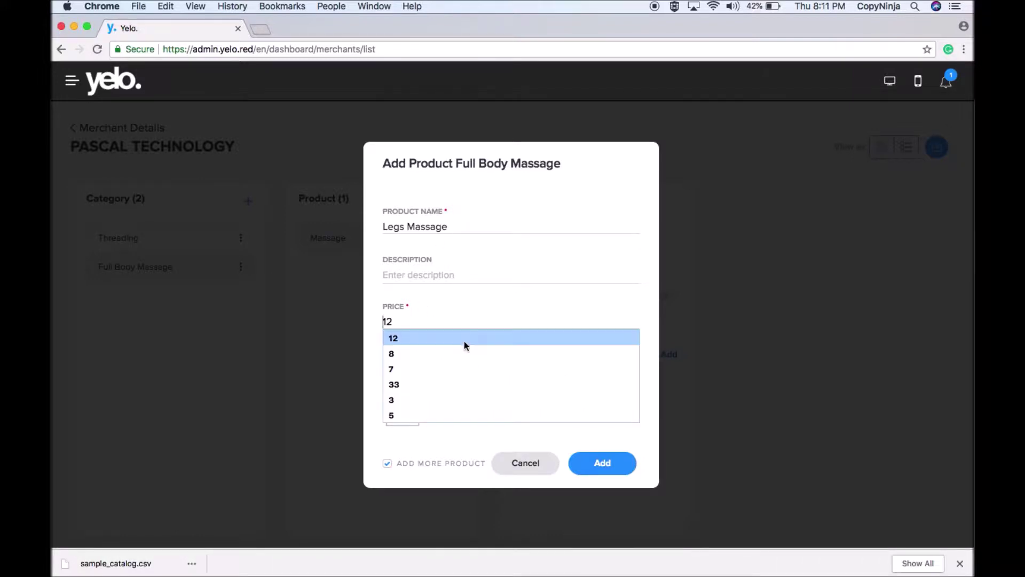
left_click(462, 344)
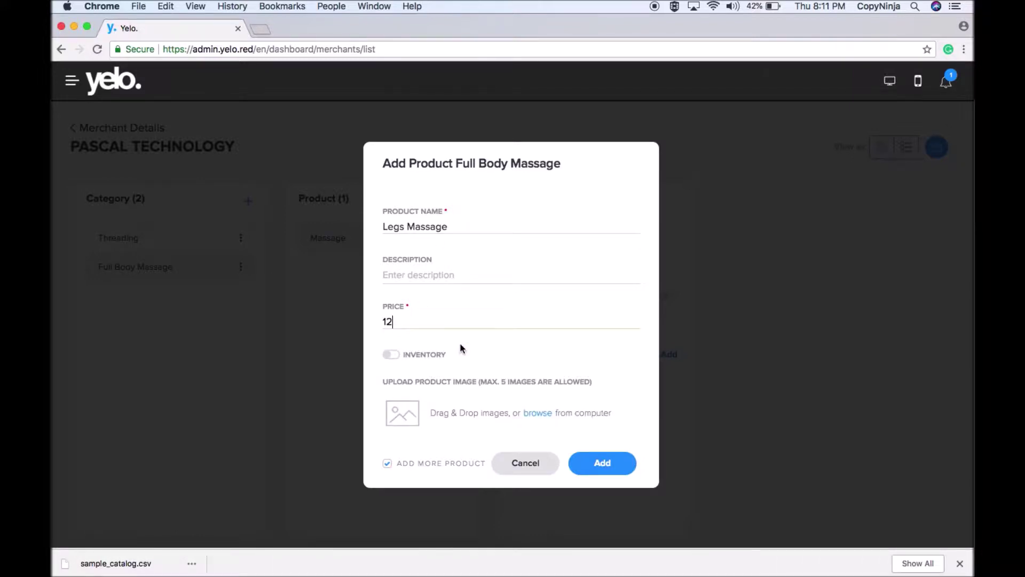
left_click(610, 464)
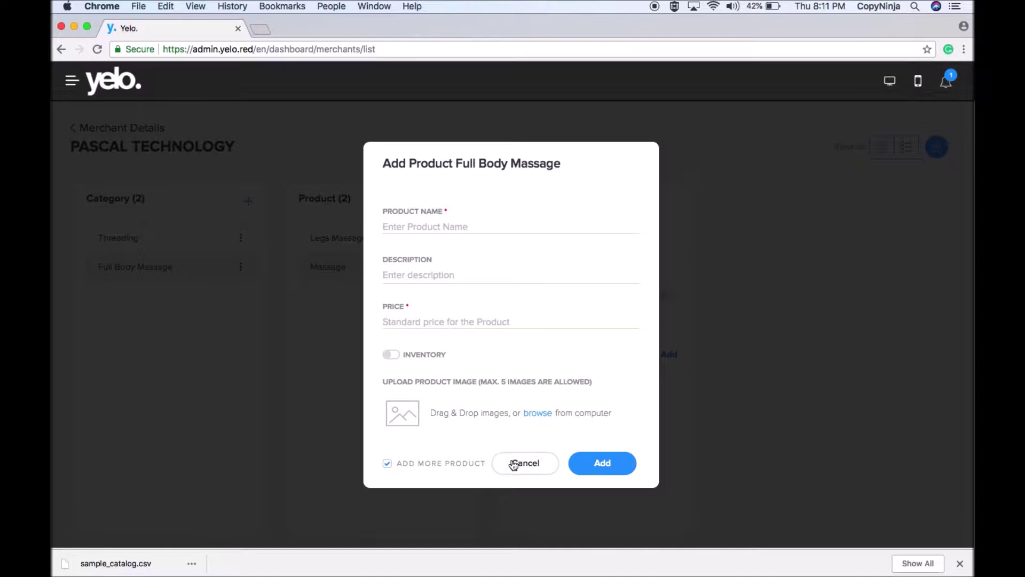
left_click(513, 463)
left_click(454, 237)
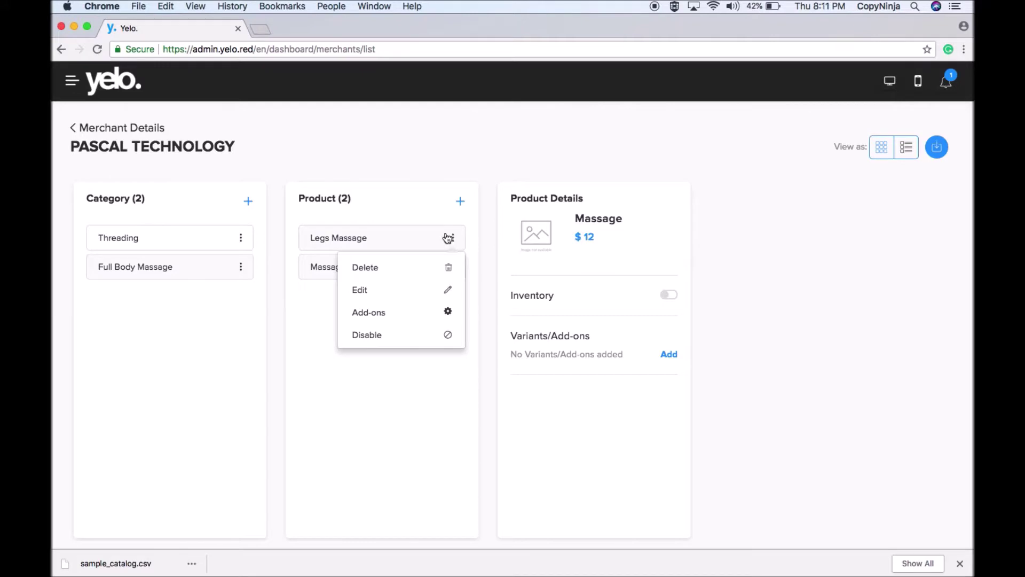
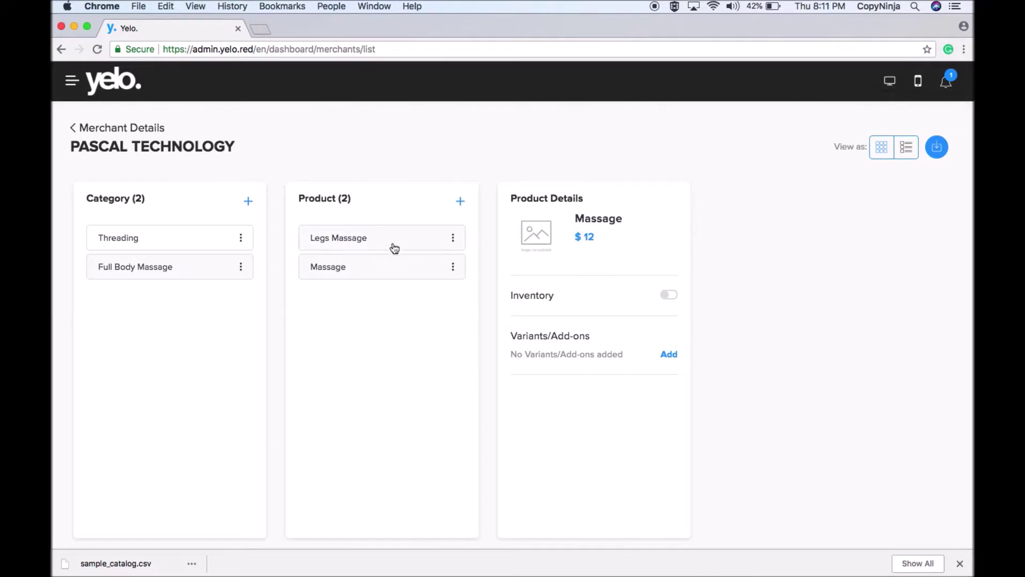
left_click(452, 238)
left_click(670, 355)
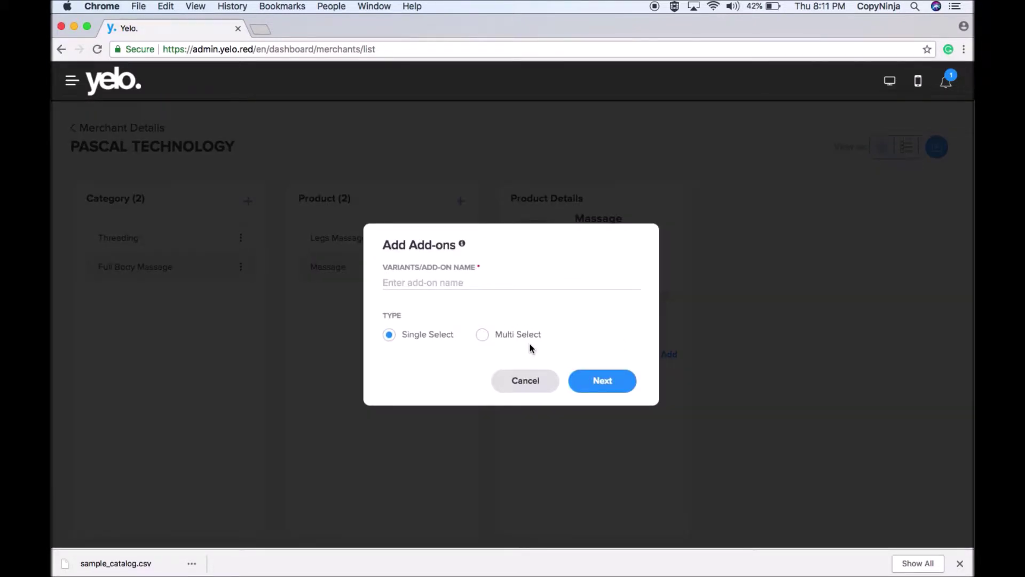
left_click(454, 282)
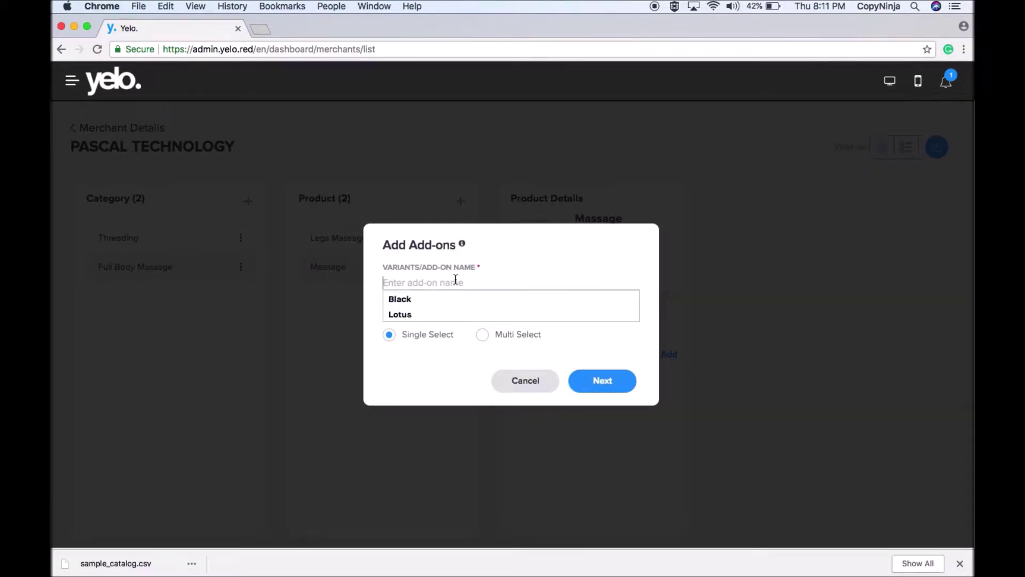
left_click(432, 297)
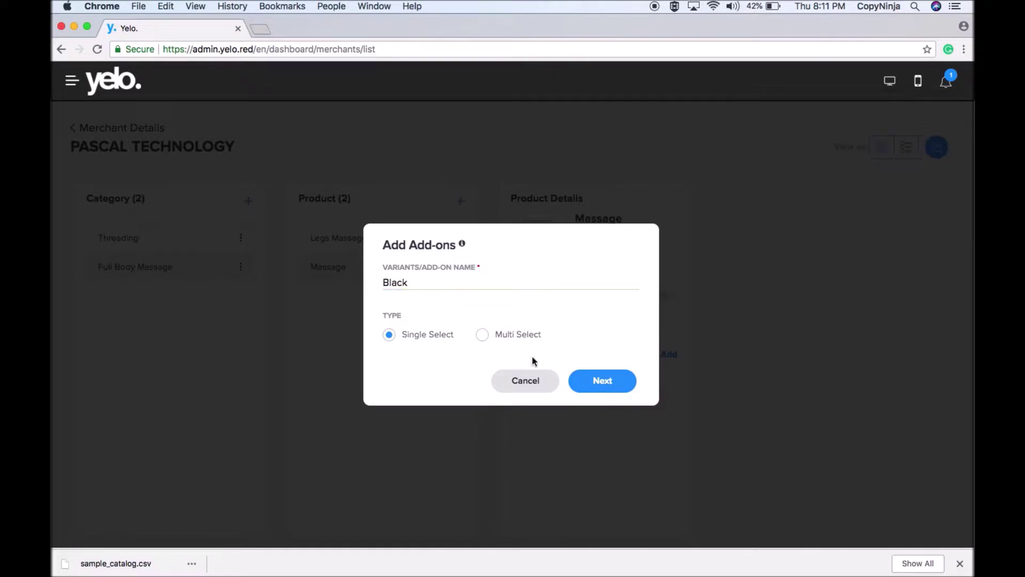
left_click(594, 386)
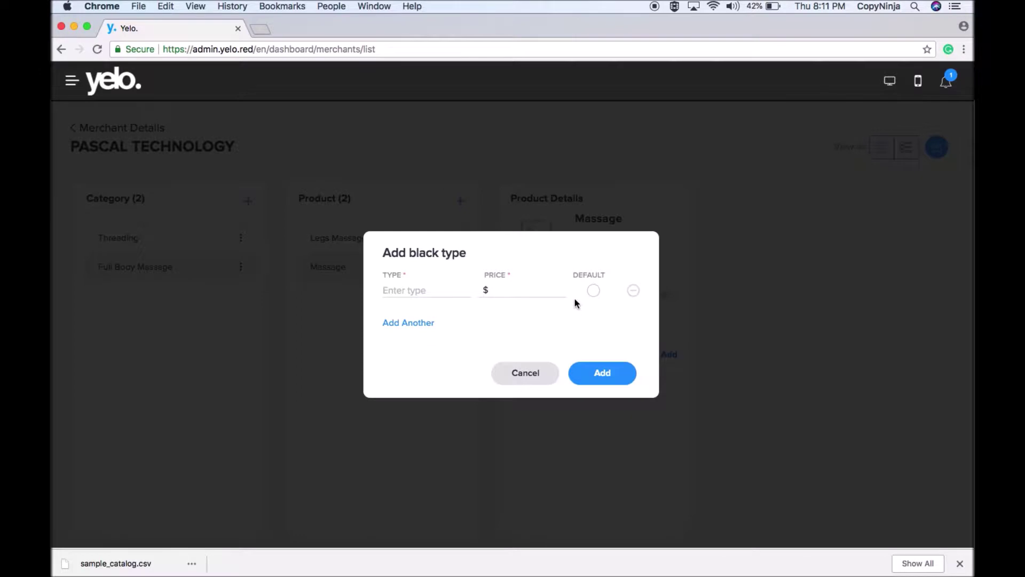
left_click(509, 372)
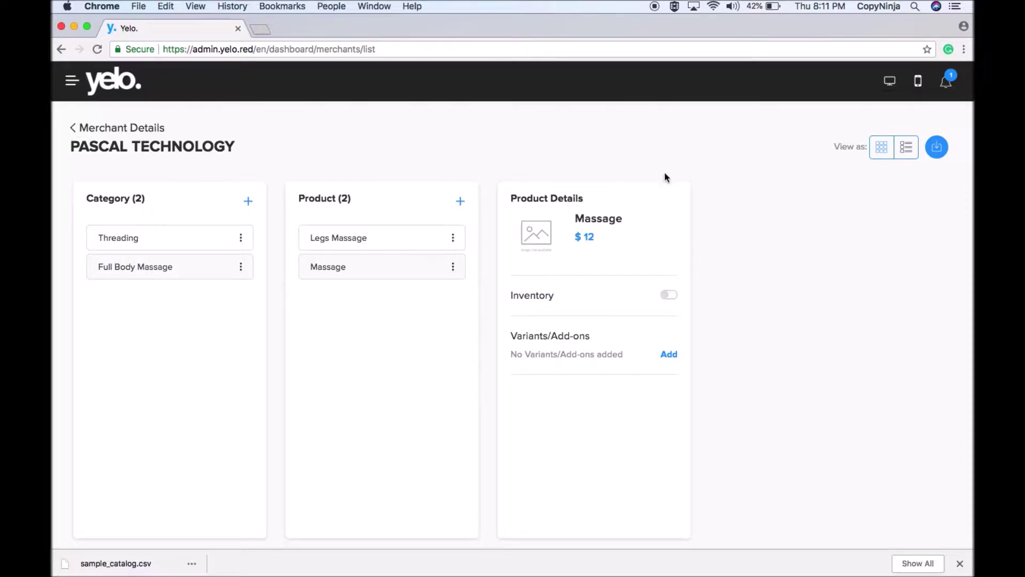
View the catalogue's CSV import dialog and close it without choosing a file.
left_click(938, 148)
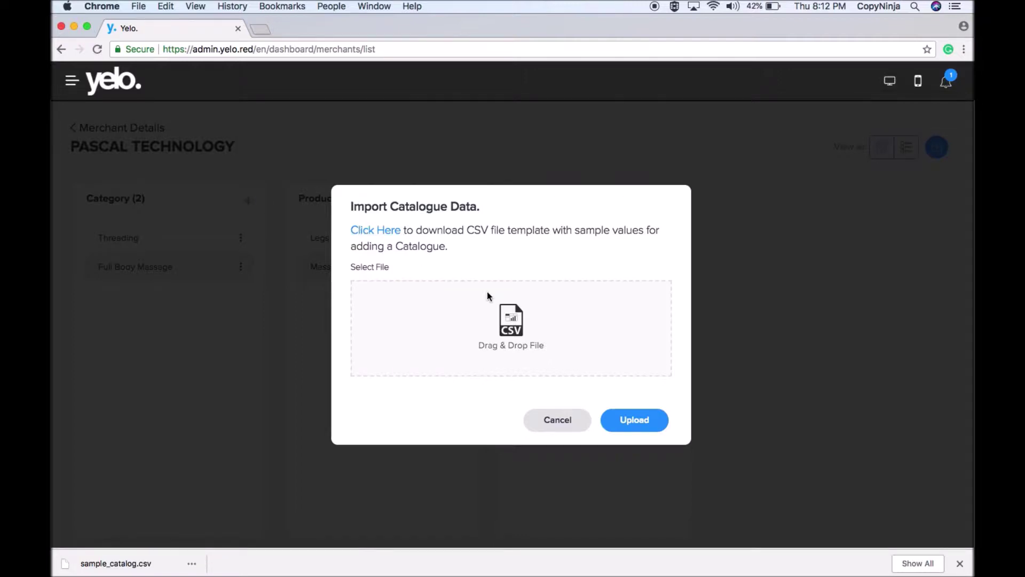
left_click(627, 421)
left_click(64, 379)
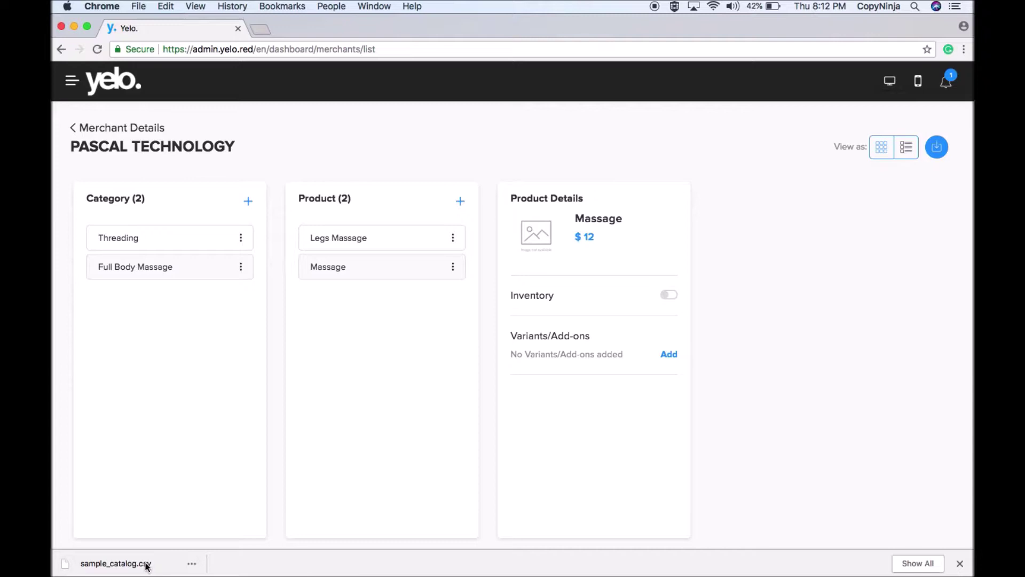
Leave the PASCAL TECHNOLOGY catalogue, return to the merchants list and open the dashboard's account settings.
left_click(76, 127)
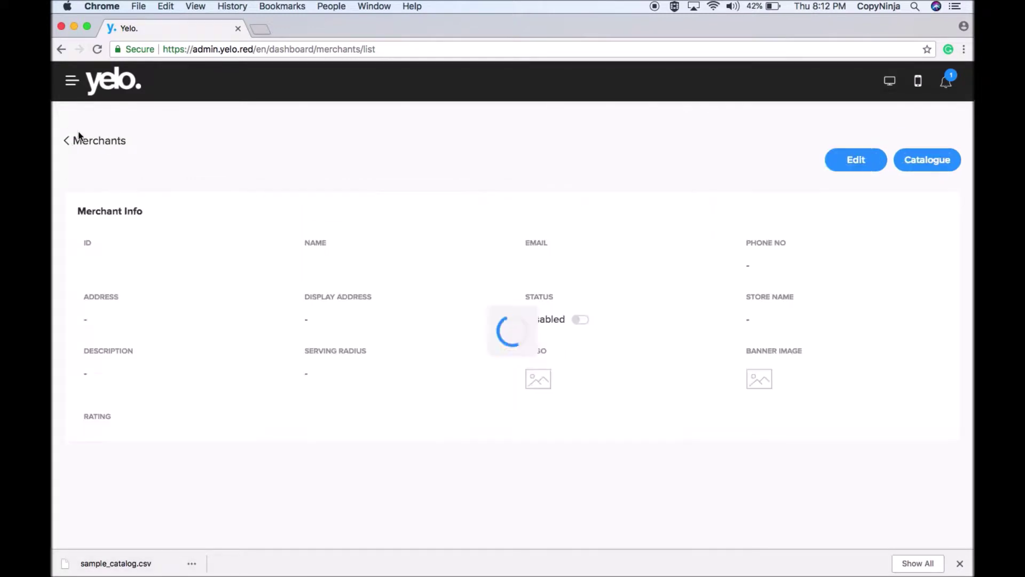
left_click(77, 144)
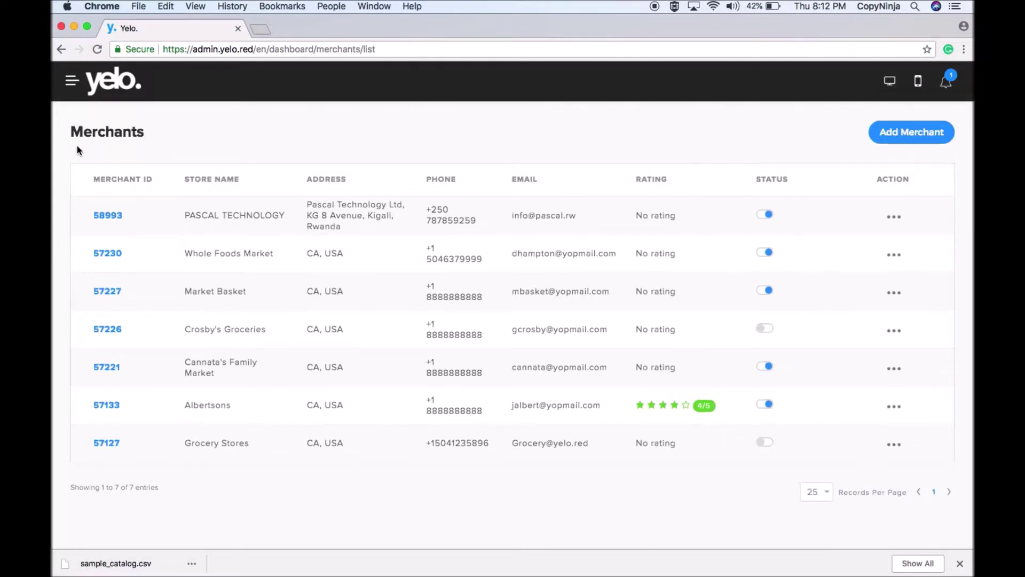
left_click(72, 80)
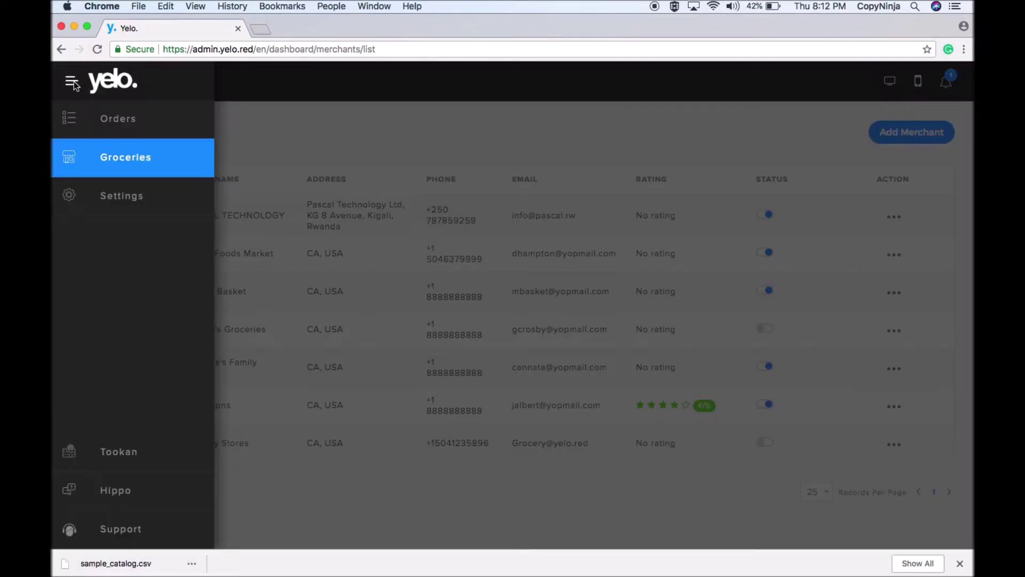
left_click(113, 199)
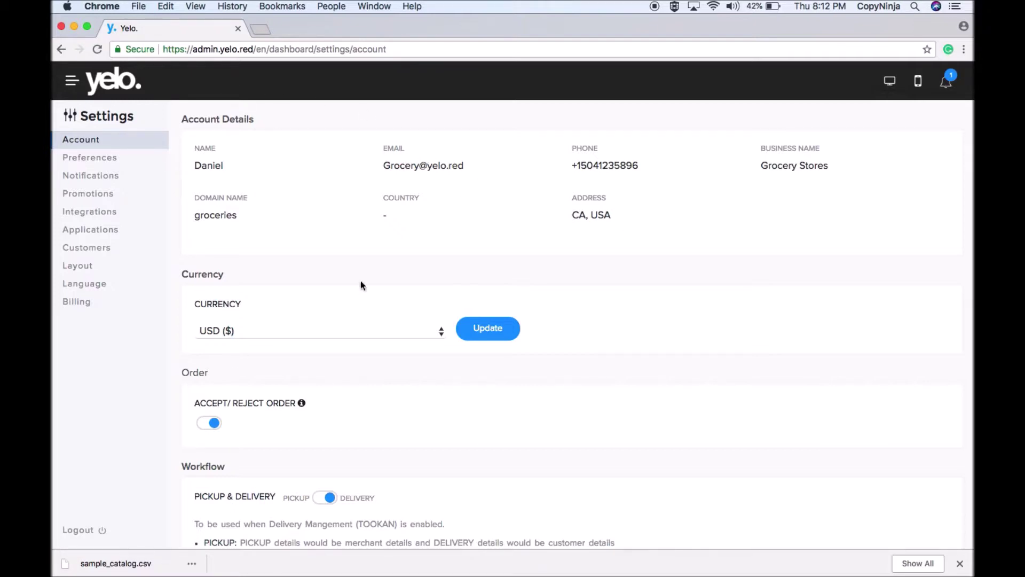
Examine the currencies offered in the account settings and close the list without changing the selection.
scroll(778, 287, "down", 3)
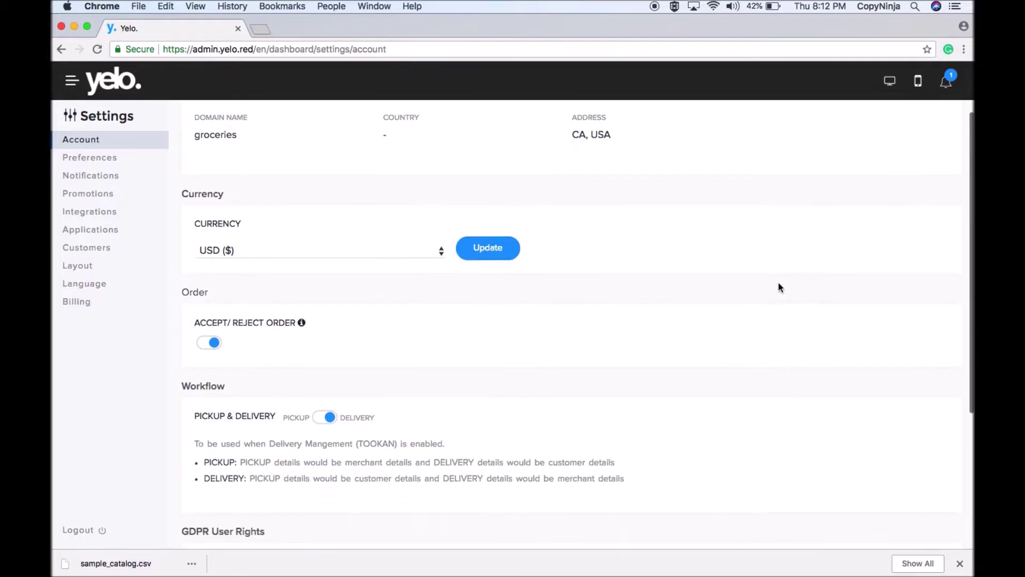
left_click(441, 252)
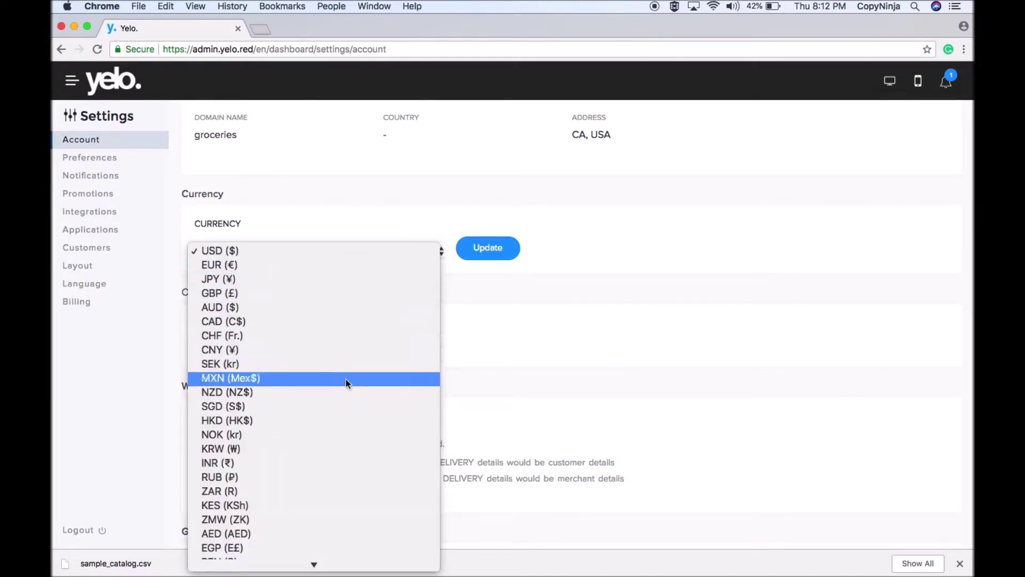
left_click(533, 277)
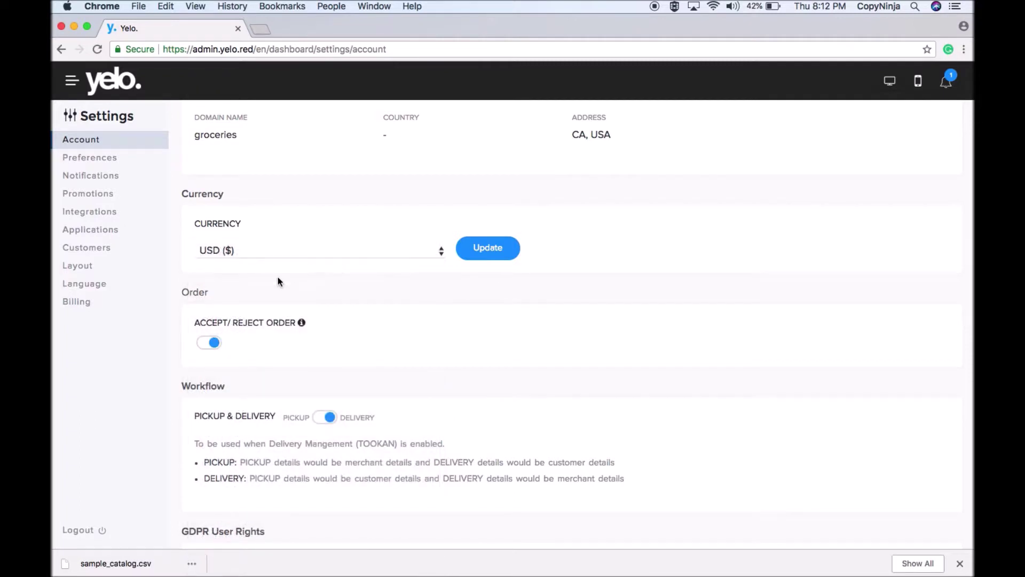
Turn off the Accept/Reject Order option and look over the Workflow and GDPR User Rights sections.
scroll(337, 391, "down", 3)
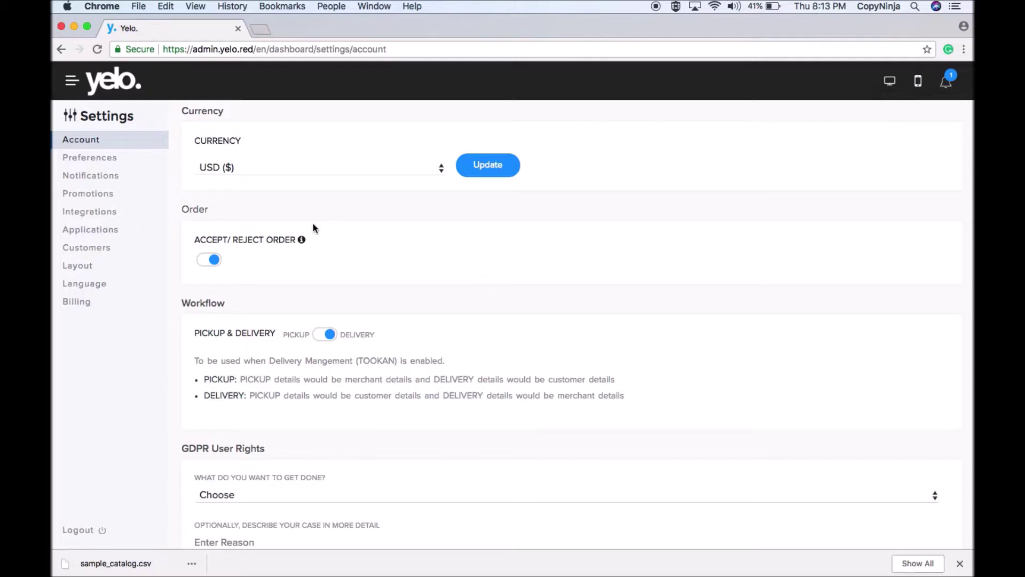
left_click(201, 260)
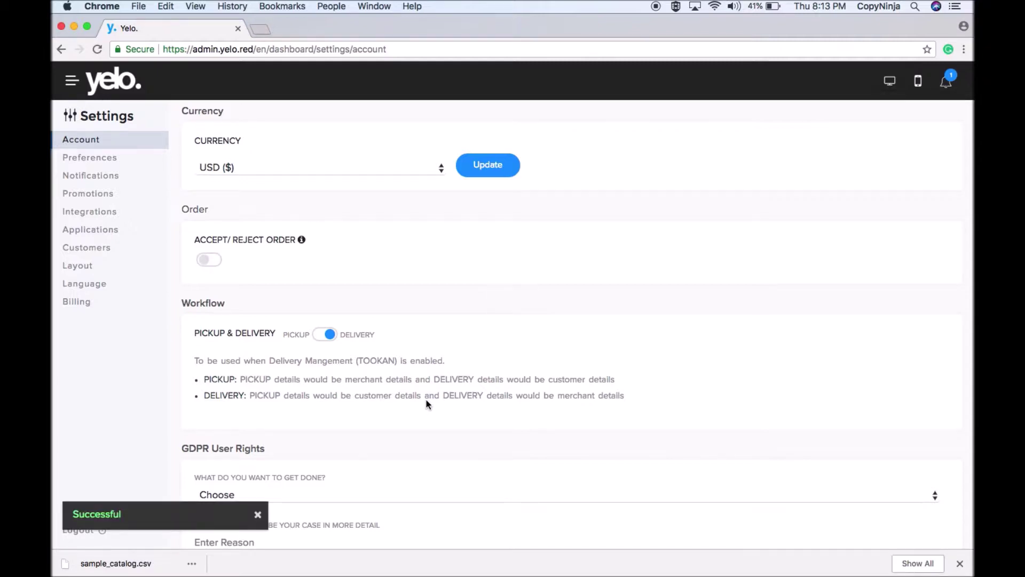
scroll(426, 404, "down", 3)
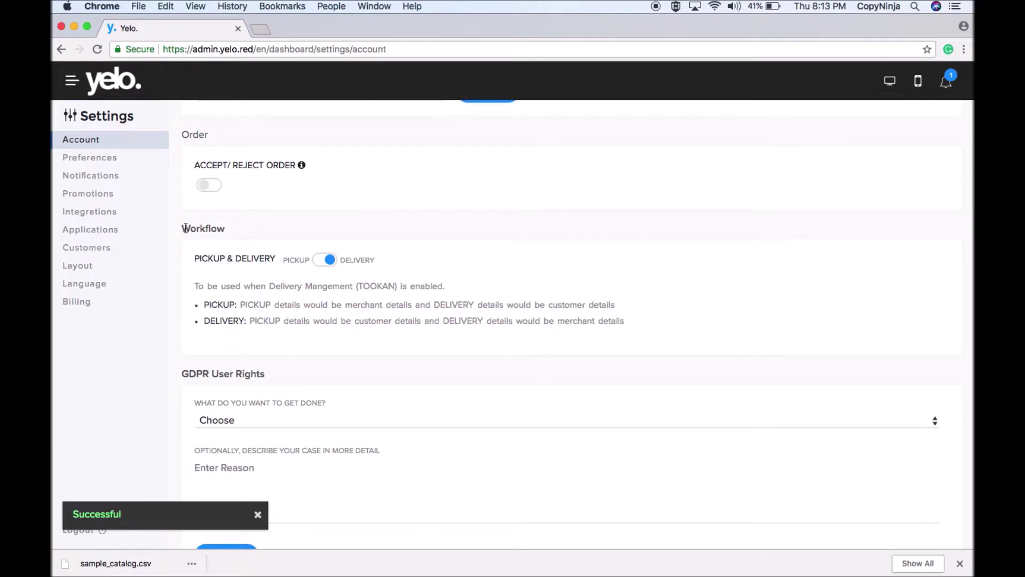
scroll(245, 355, "down", 2)
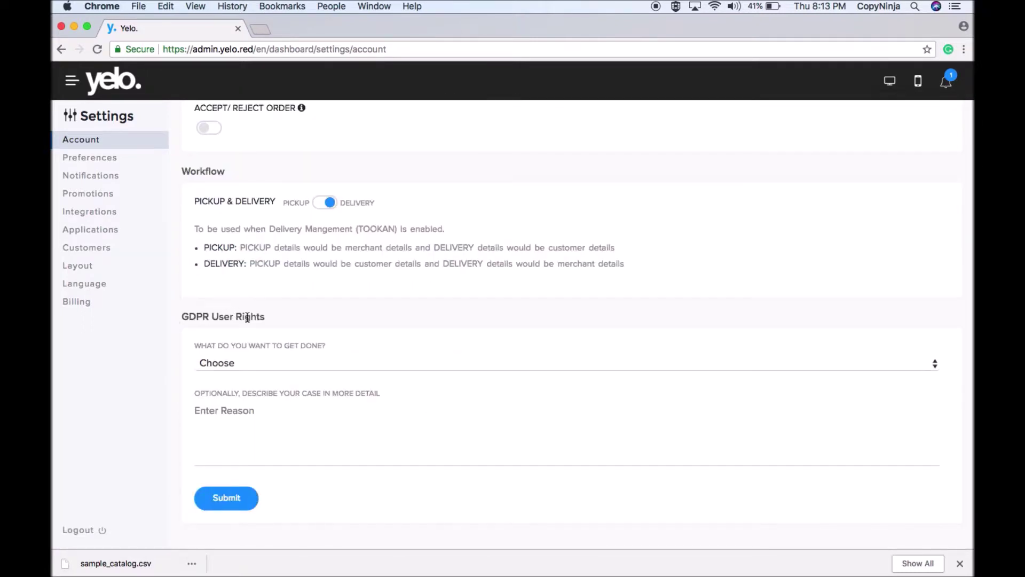
Set the scheduling slot interval to 120 minutes in the Preferences settings and update it.
left_click(121, 159)
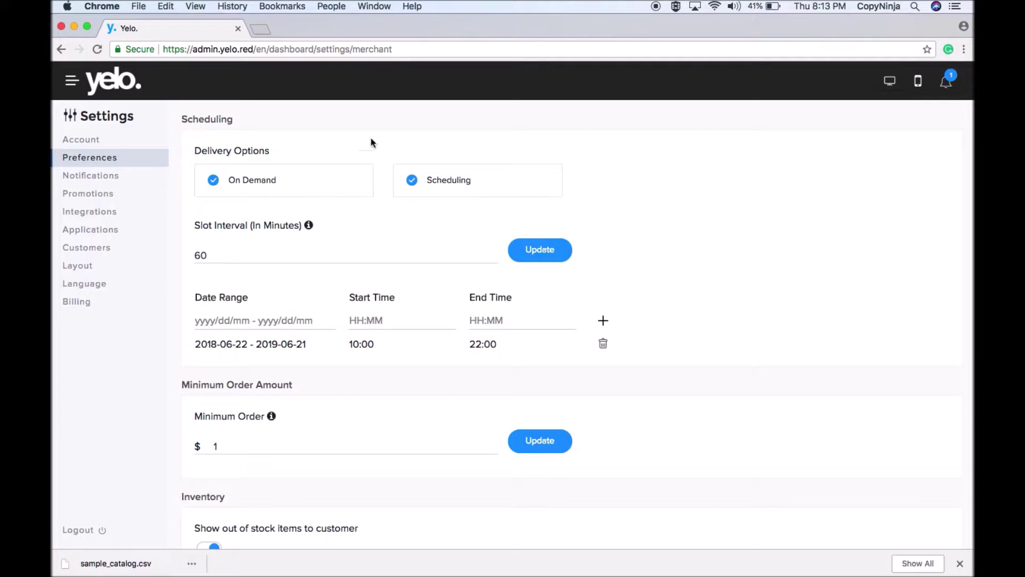
scroll(629, 263, "down", 3)
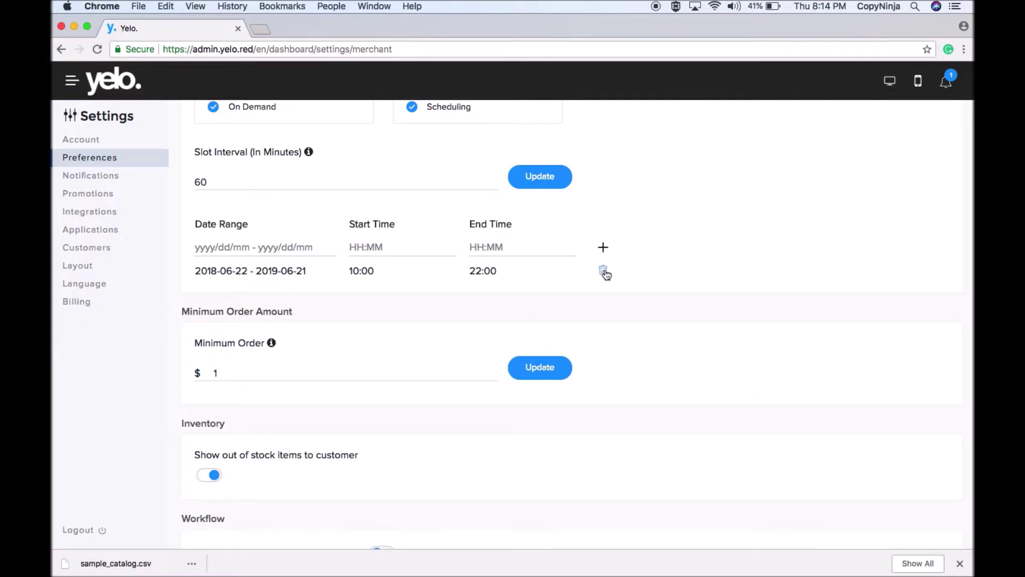
left_click(253, 185)
key("BackSpace")
key("BackSpace")
type("120")
left_click(528, 179)
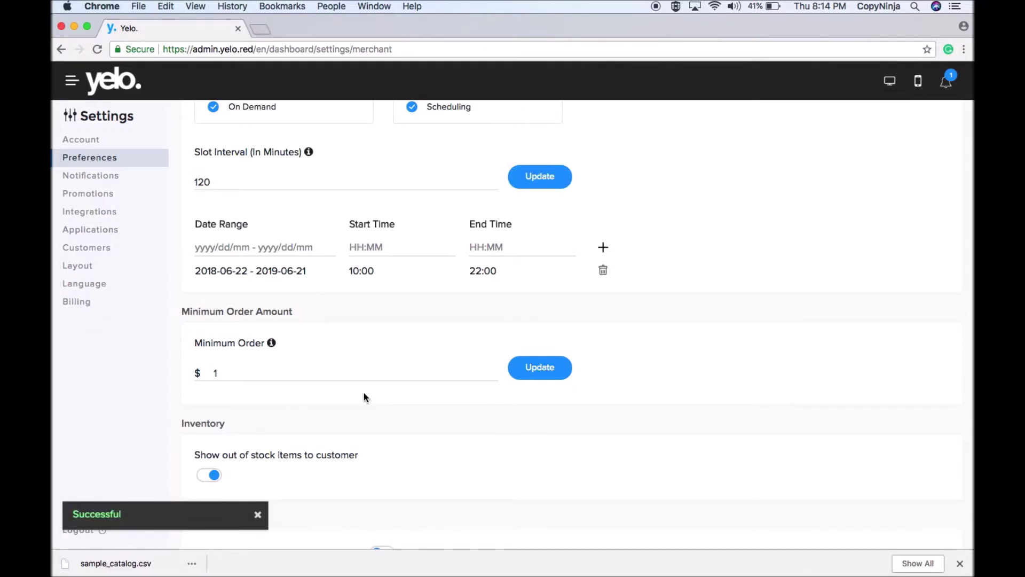
Turn off showing out of stock items to customers and look over the Workflow preferences.
scroll(365, 396, "down", 5)
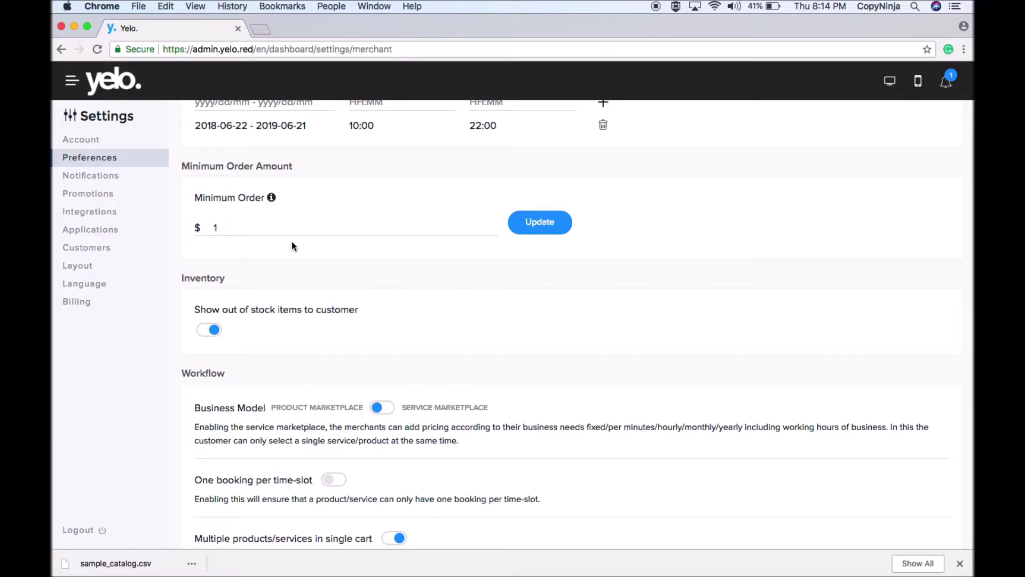
scroll(240, 341, "down", 2)
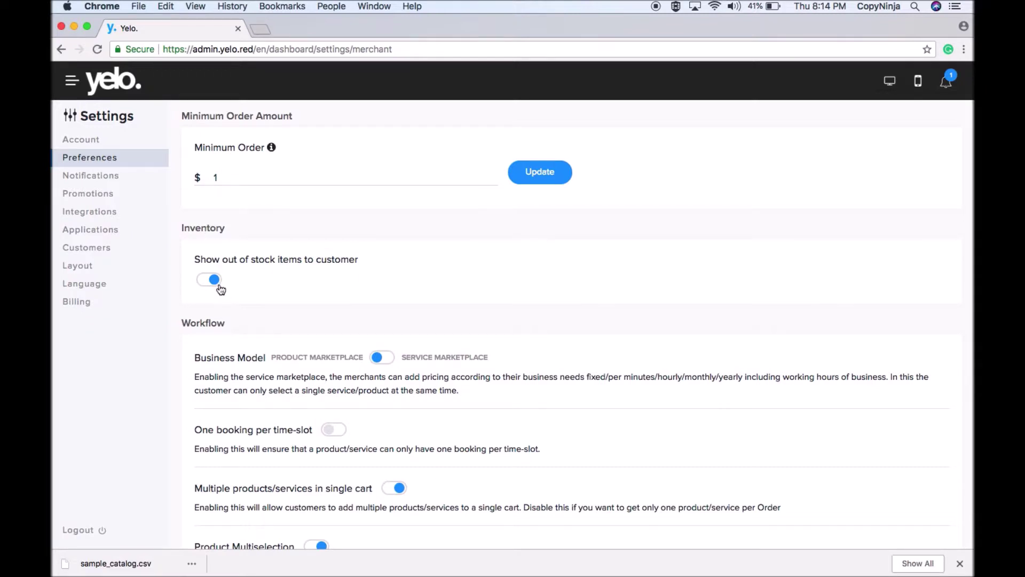
left_click(213, 279)
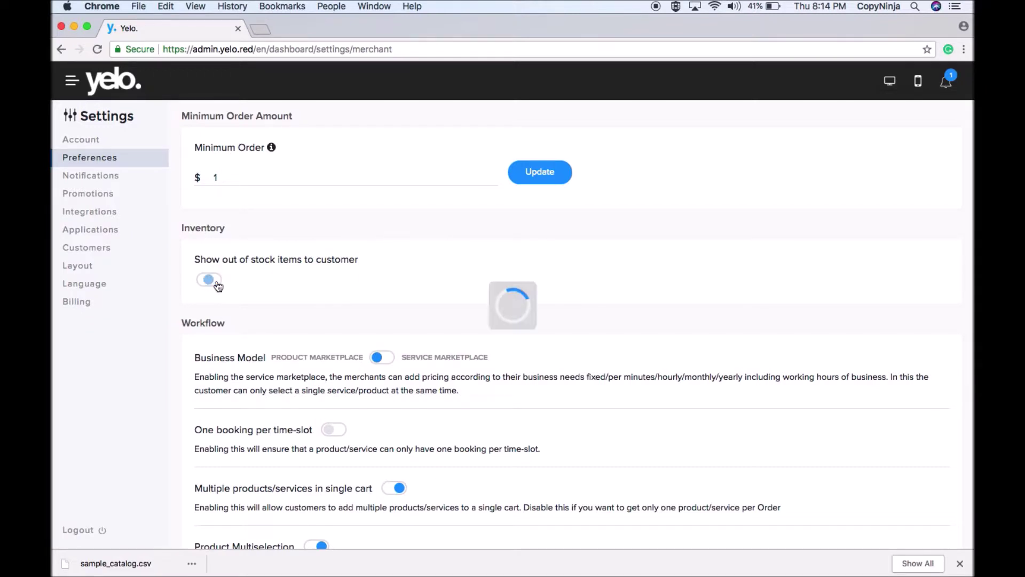
scroll(216, 299, "down", 2)
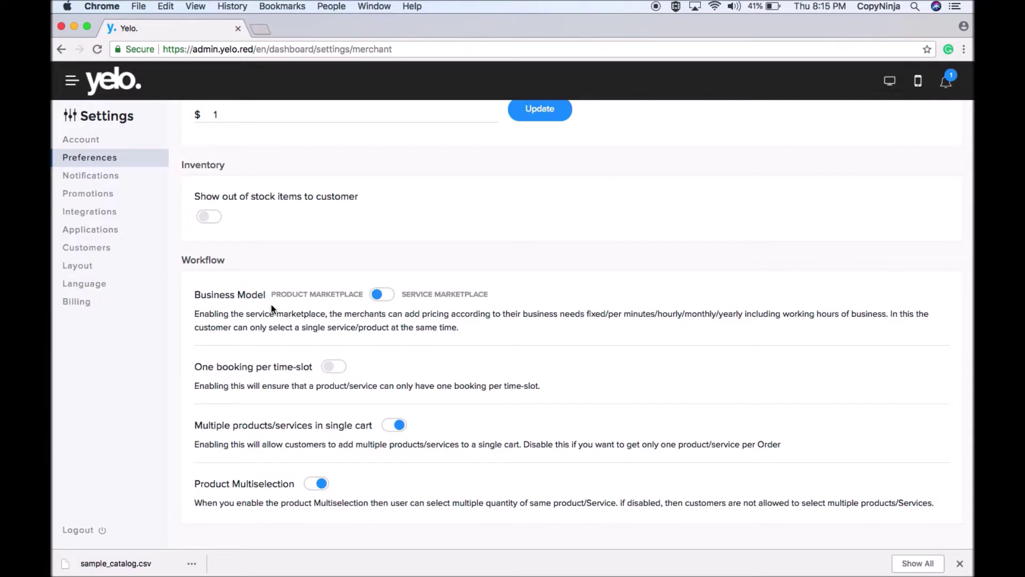
Review the dashboard and application notification settings, the Promotions page and the Integrations page.
left_click(140, 177)
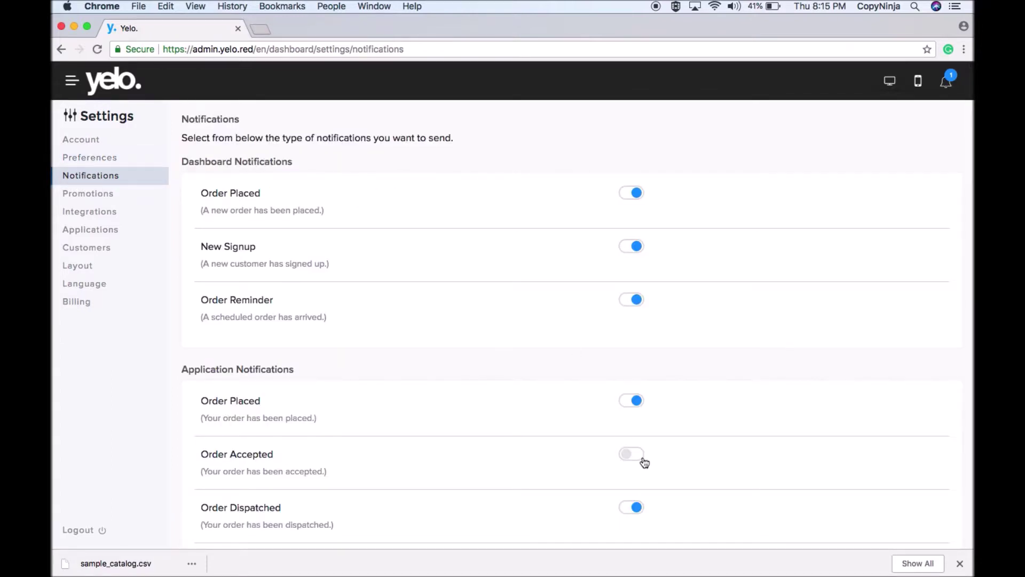
scroll(645, 463, "down", 5)
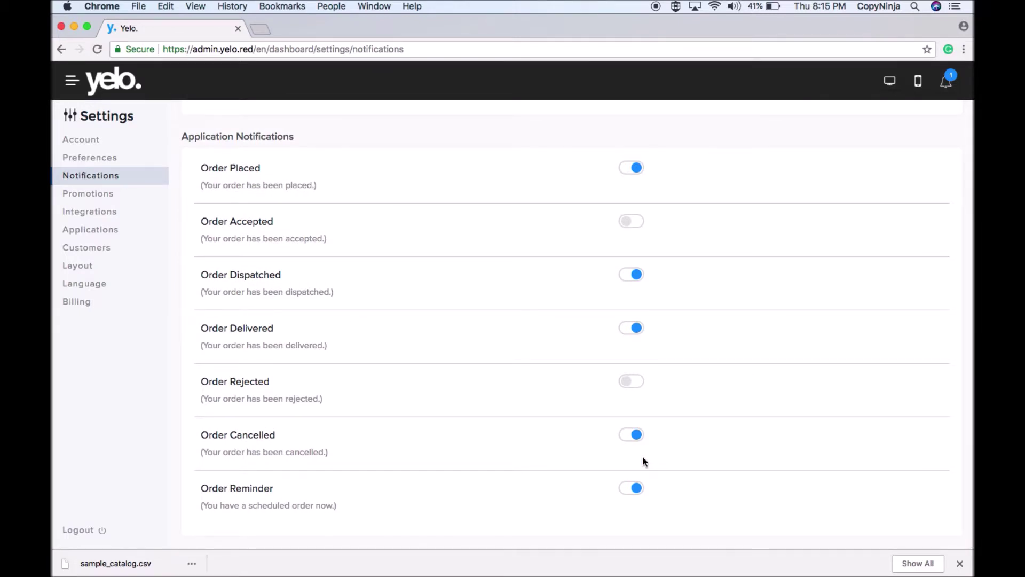
scroll(642, 458, "up", 5)
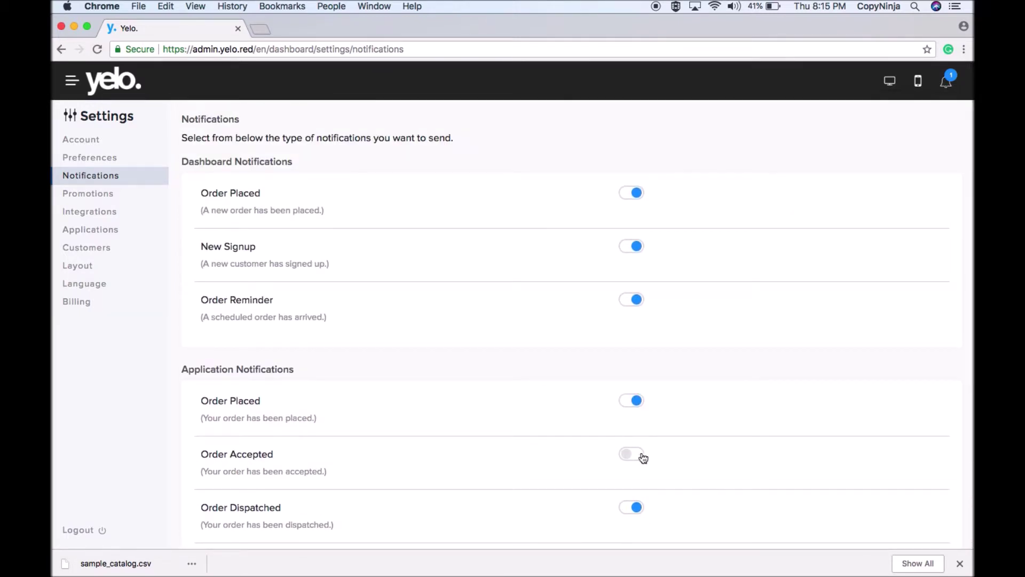
left_click(106, 198)
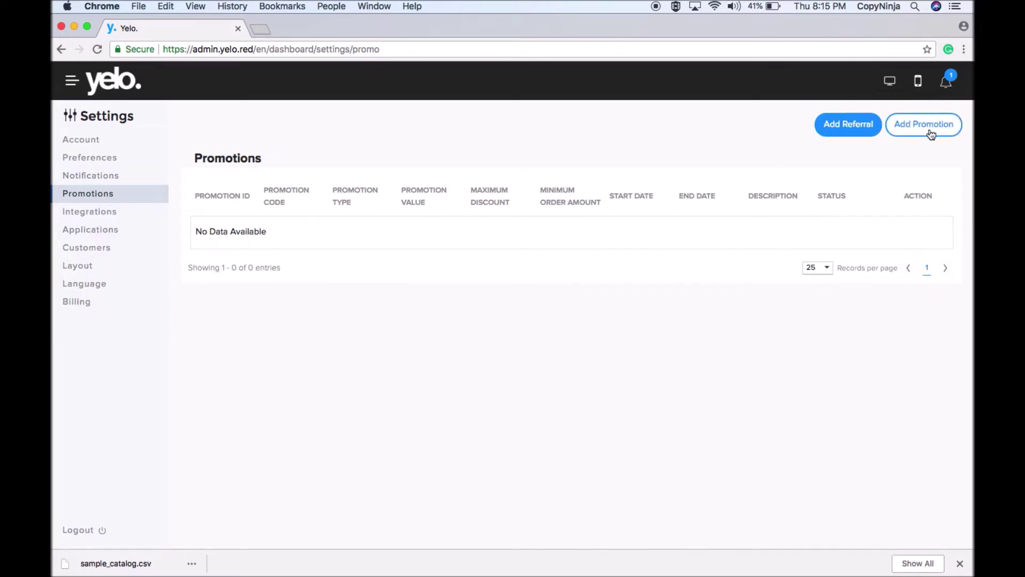
left_click(94, 216)
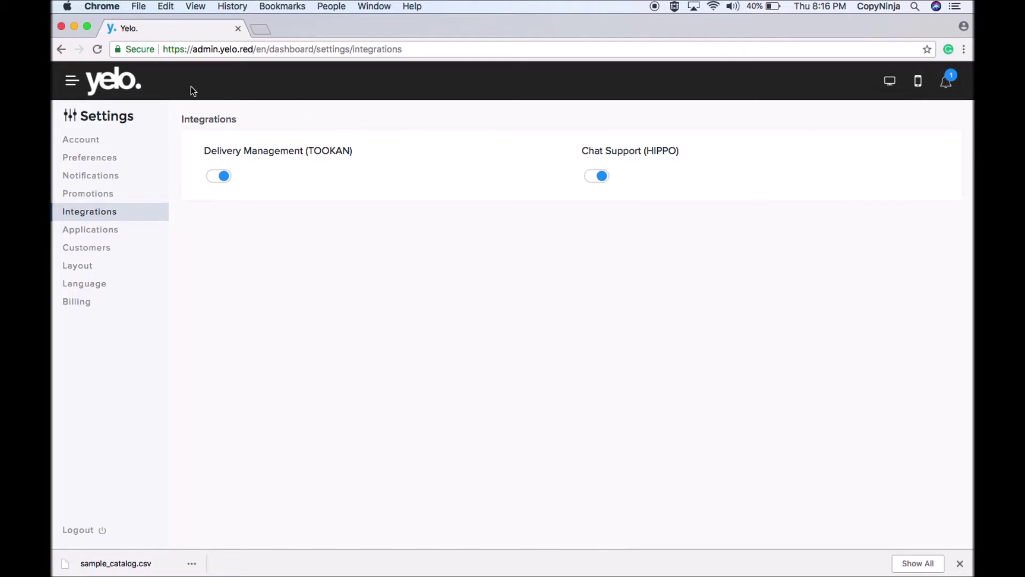
Open the Applications settings and toggle the customer Signup Template option.
left_click(103, 236)
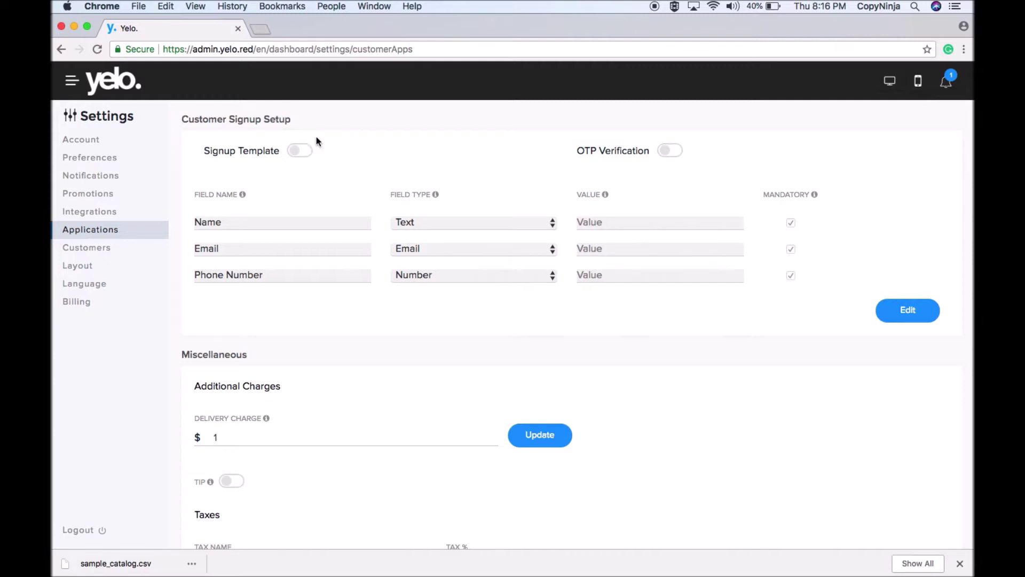
left_click(301, 152)
scroll(548, 319, "down", 2)
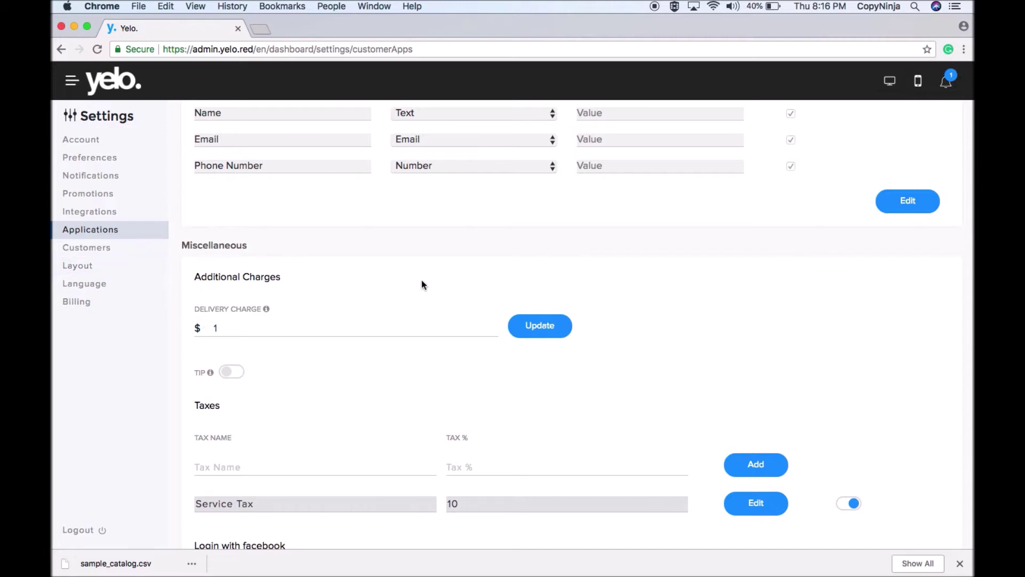
View the delivery charge and the minimum tip setting, cancelling the tip dialog without submitting an amount.
left_click(225, 334)
left_click(232, 375)
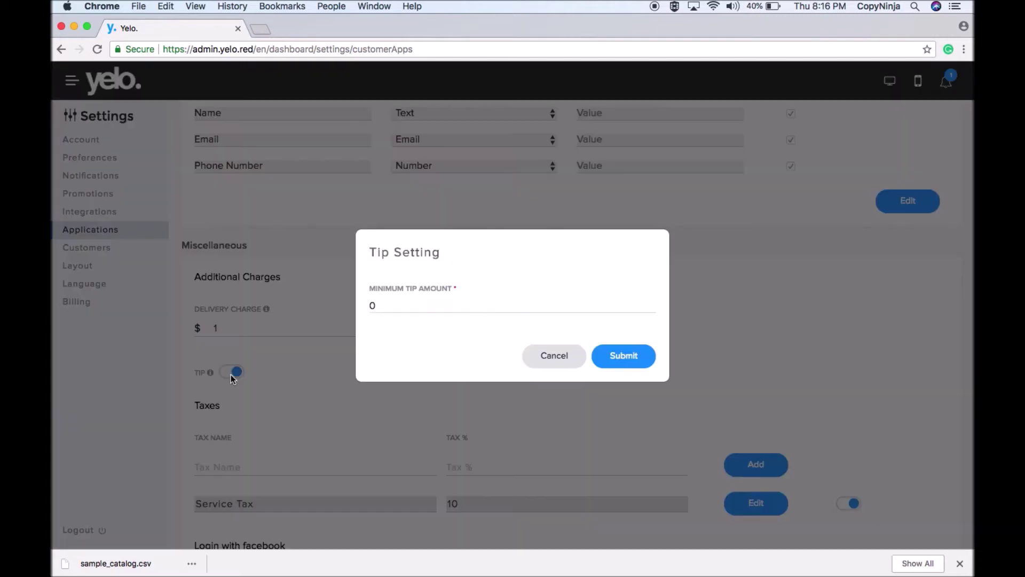
left_click(550, 356)
scroll(353, 377, "down", 3)
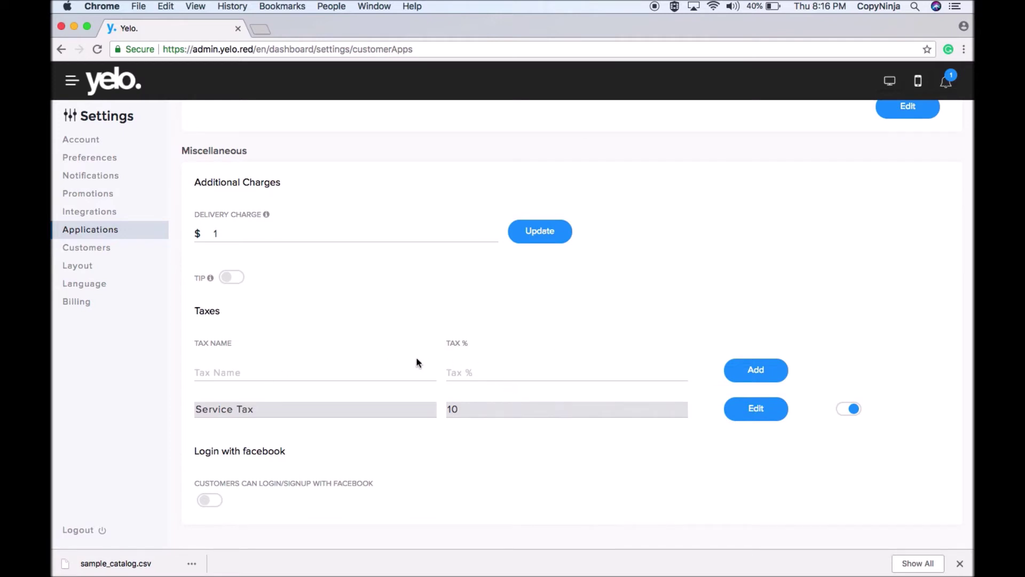
Look at the tax fields and open the Facebook login setup for customers.
left_click(467, 379)
left_click(210, 502)
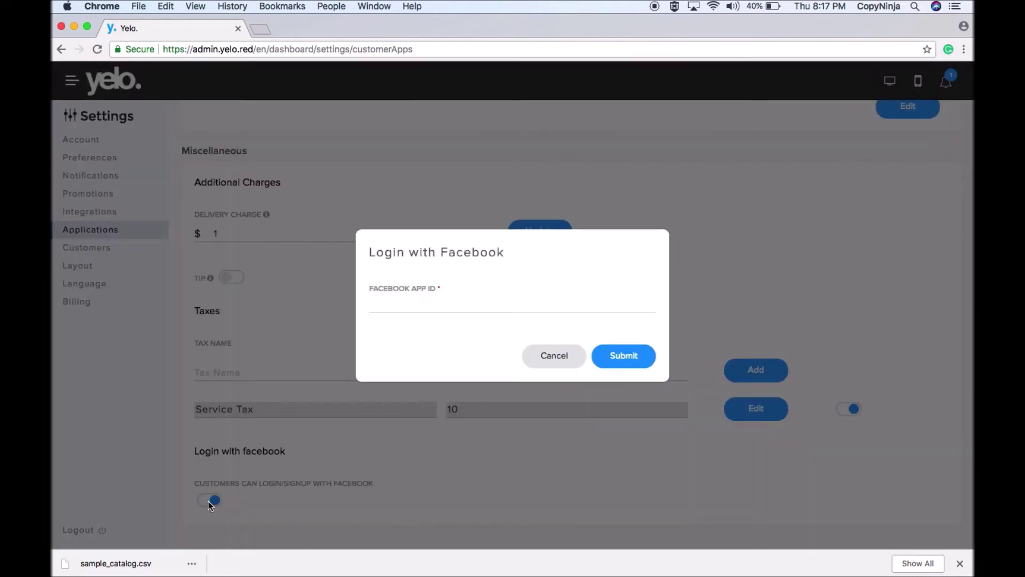
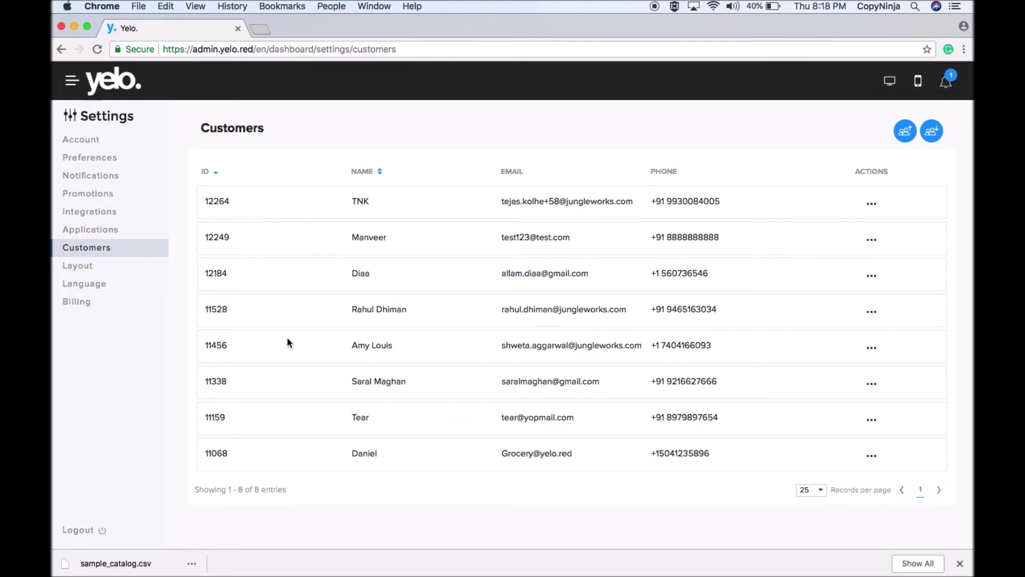
Open the Layout settings and set the marketplace's header color to Red.
left_click(95, 265)
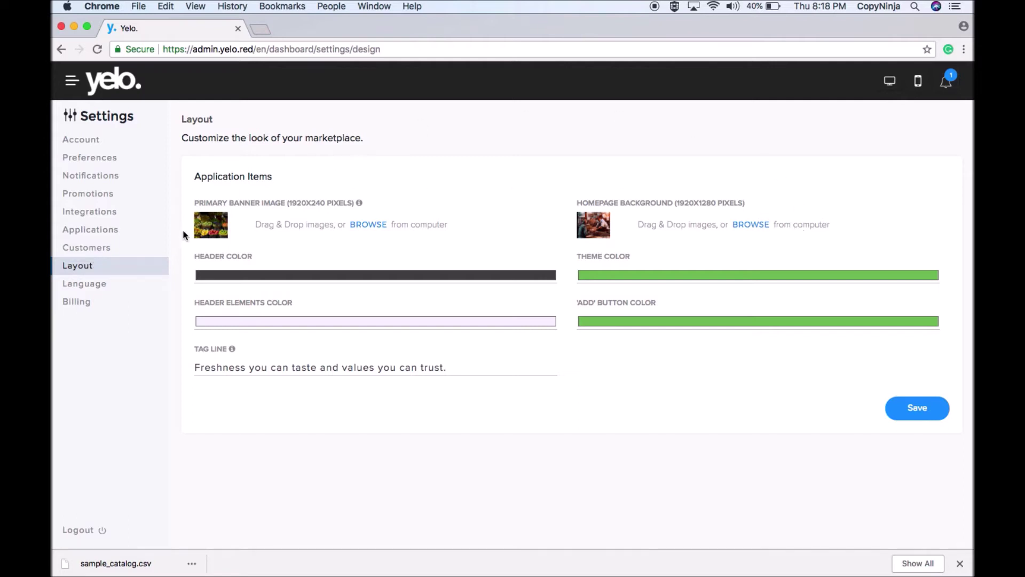
left_click(292, 278)
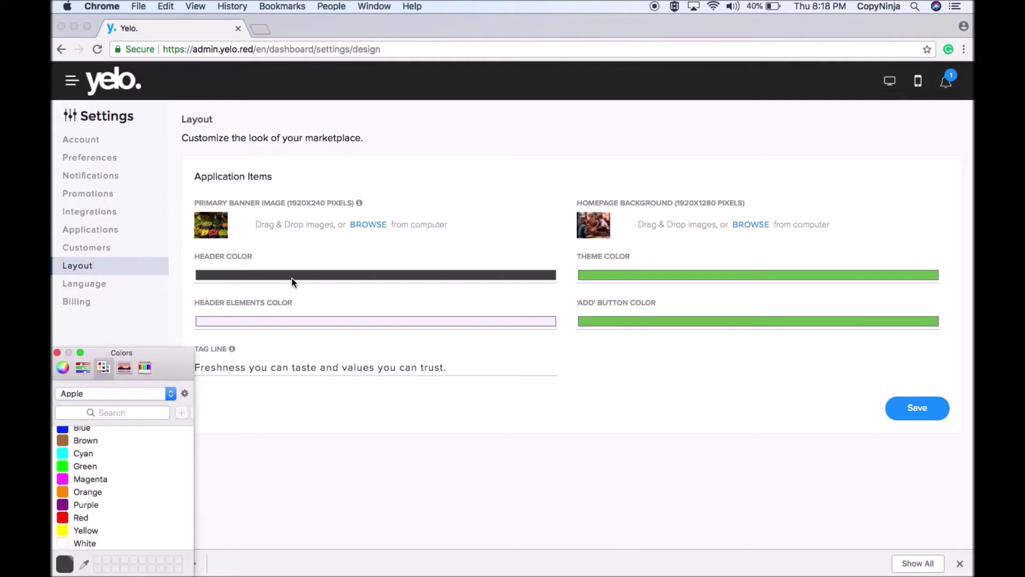
left_click(85, 489)
left_click(82, 515)
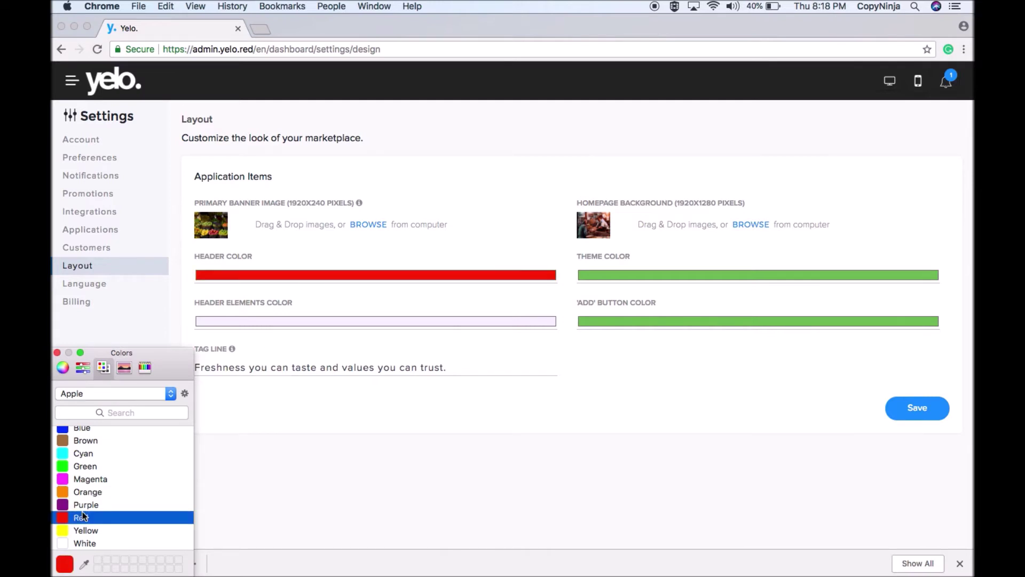
Try Orange for the 'Add' button color, and settle on Yellow.
left_click(653, 325)
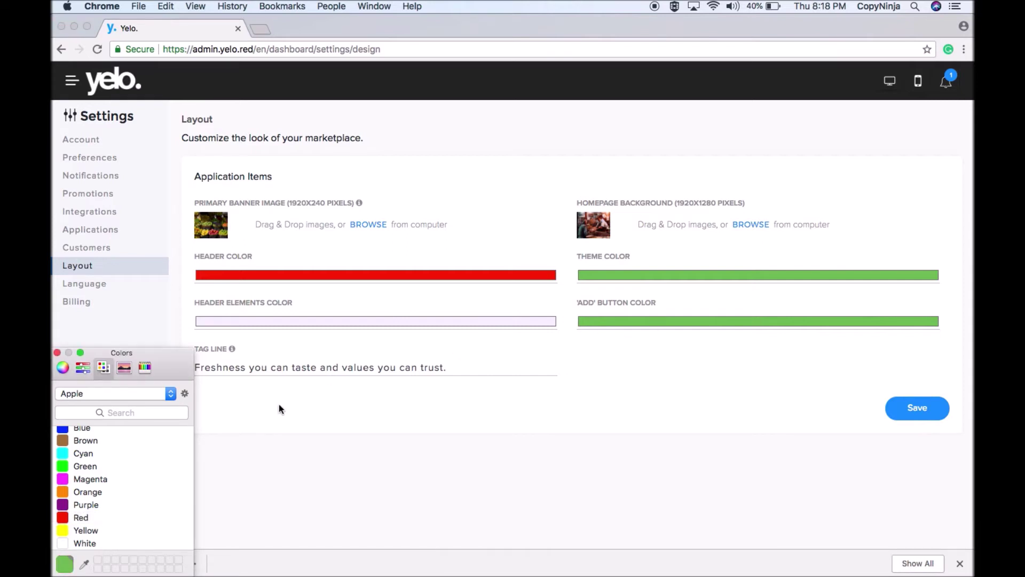
left_click(78, 492)
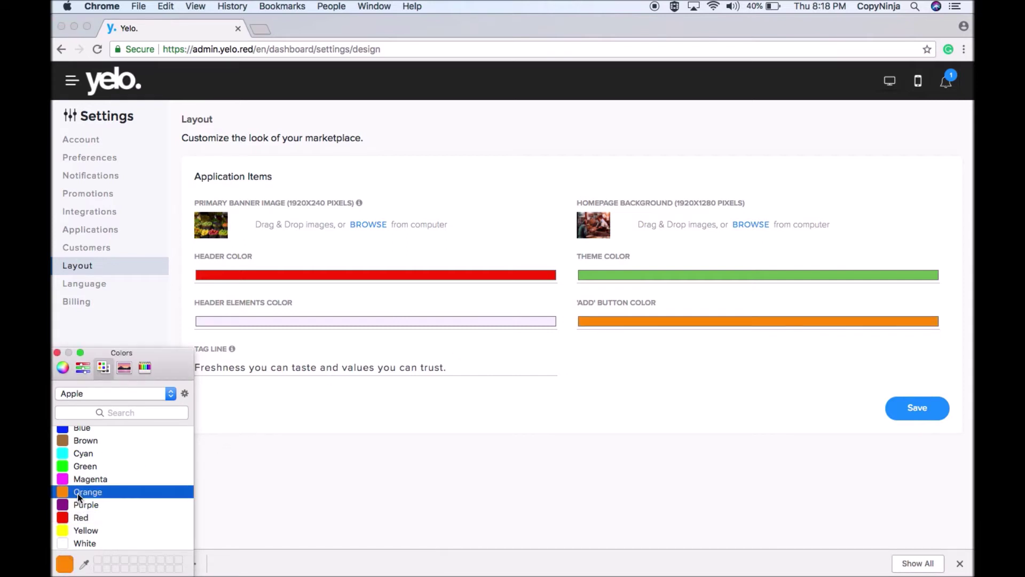
left_click(78, 530)
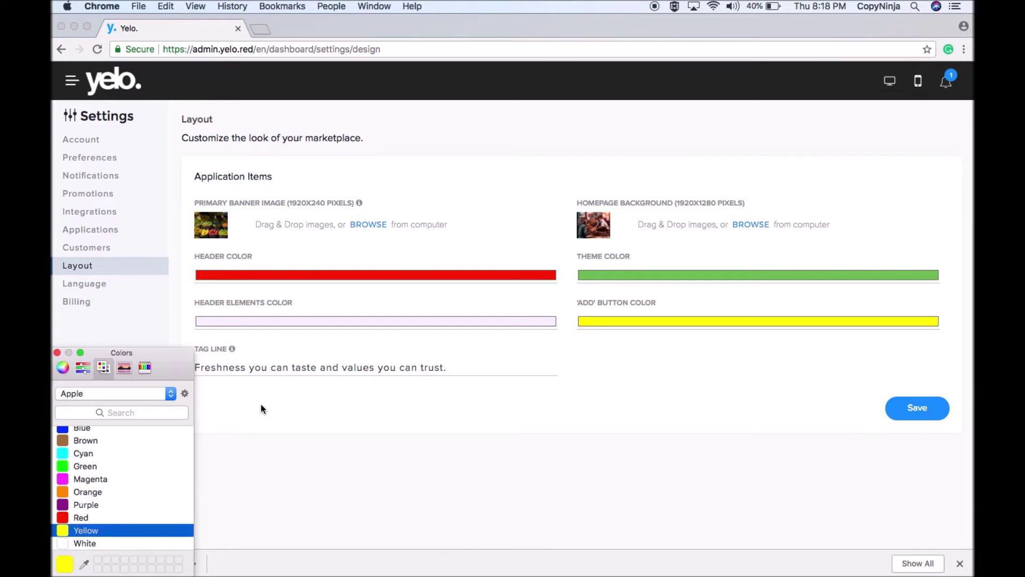
Change the tag line to "Freshness you can taste and values you can trust!" and save the layout together with its new colors.
left_click(919, 408)
left_click(57, 353)
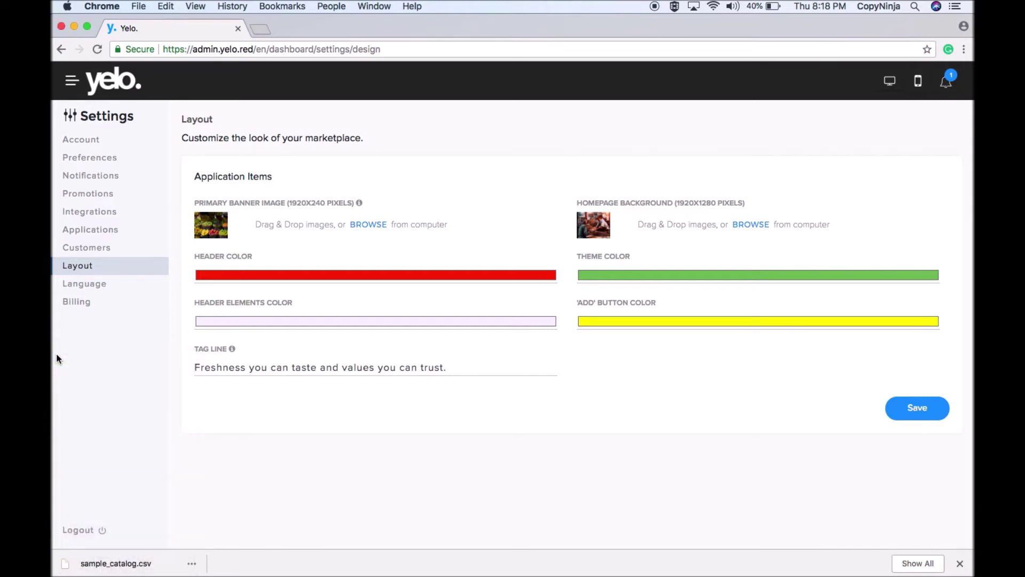
left_click(271, 368)
left_click(470, 371)
key("BackSpace")
type("!")
left_click(916, 411)
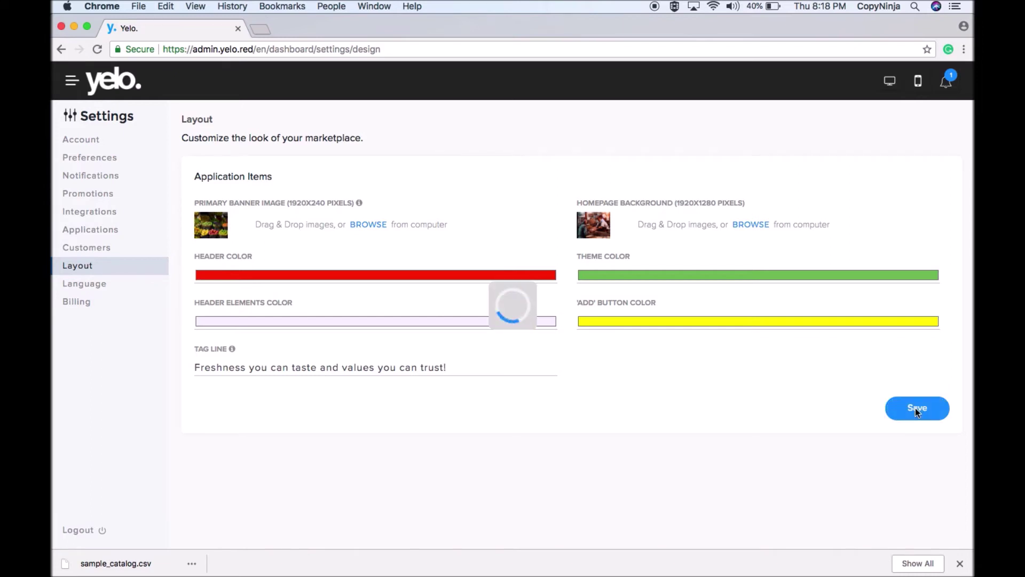
Open the Language settings and view the language choices for the dashboard without changing the selection.
left_click(104, 284)
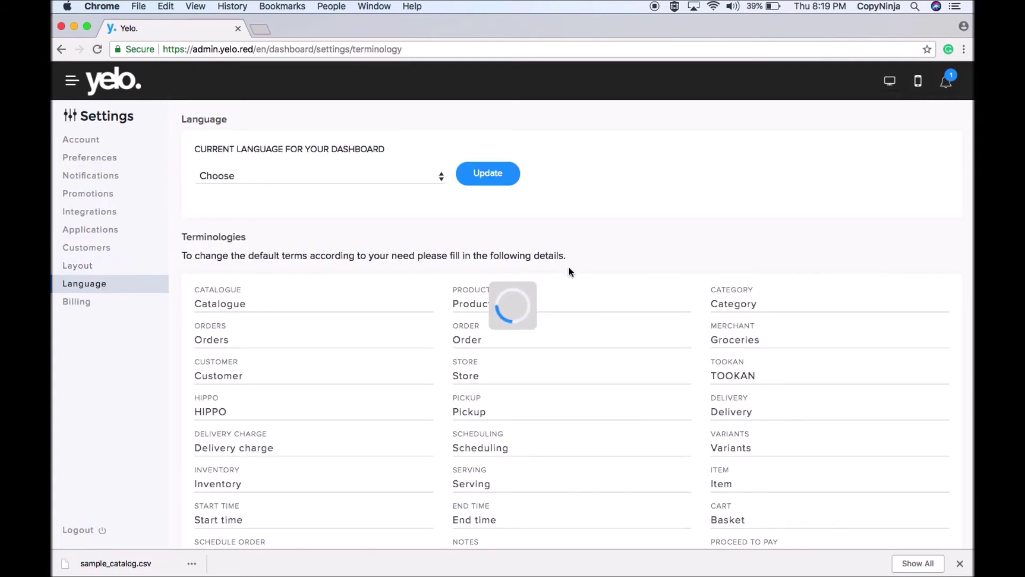
left_click(441, 176)
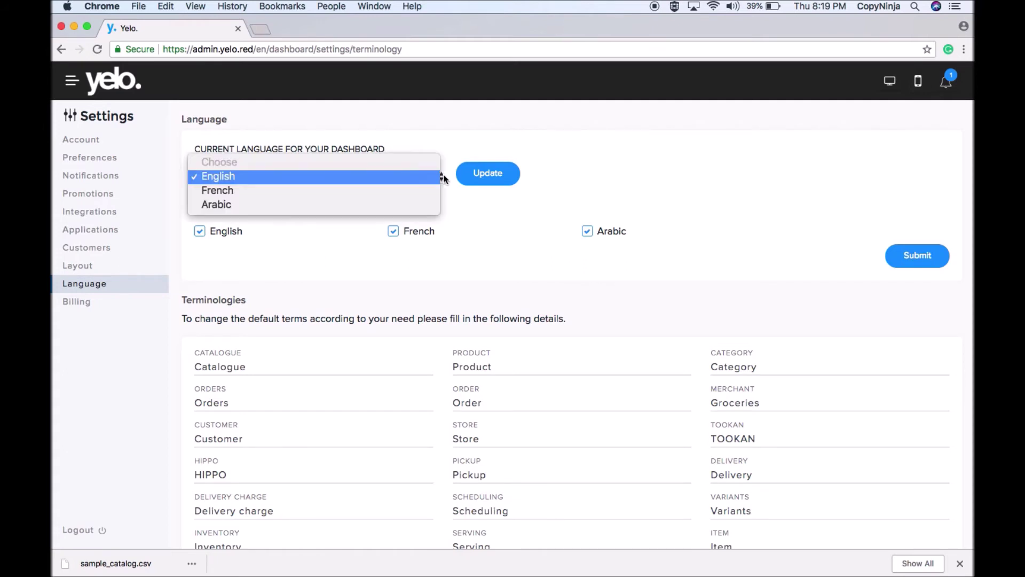
left_click(443, 174)
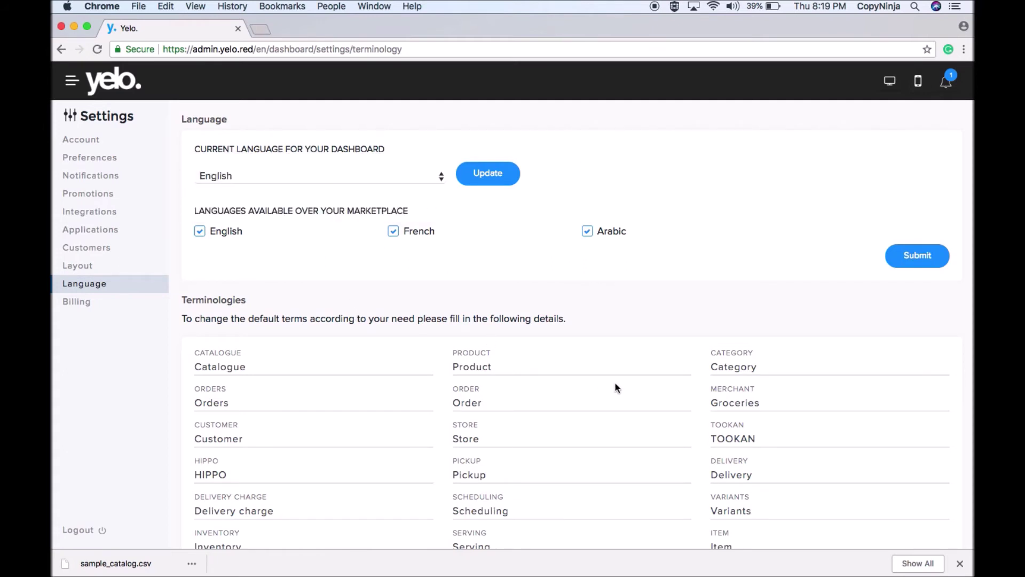
Change the Serving term in the terminologies to "We Serve" and update them.
scroll(616, 388, "down", 5)
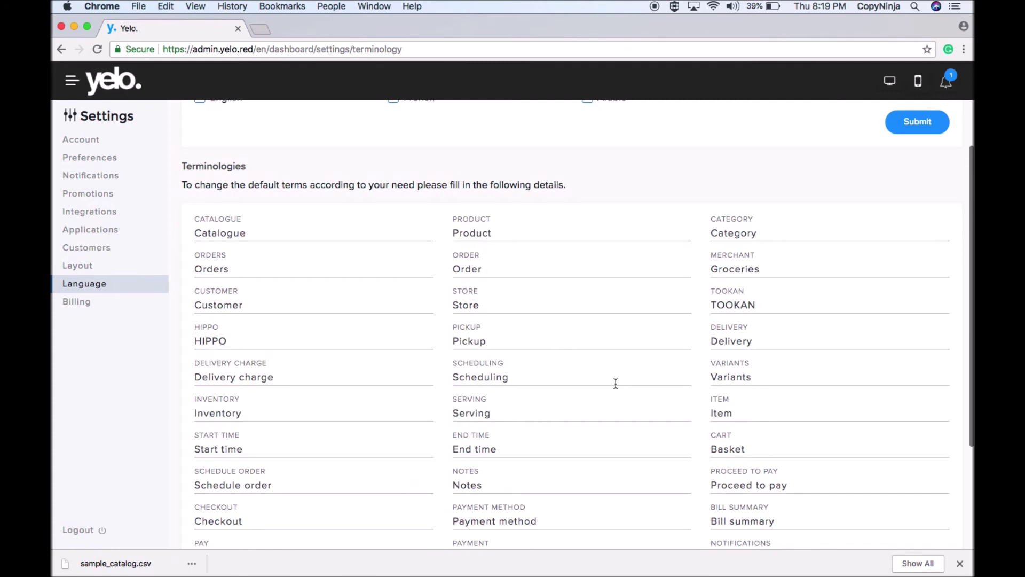
scroll(615, 383, "down", 2)
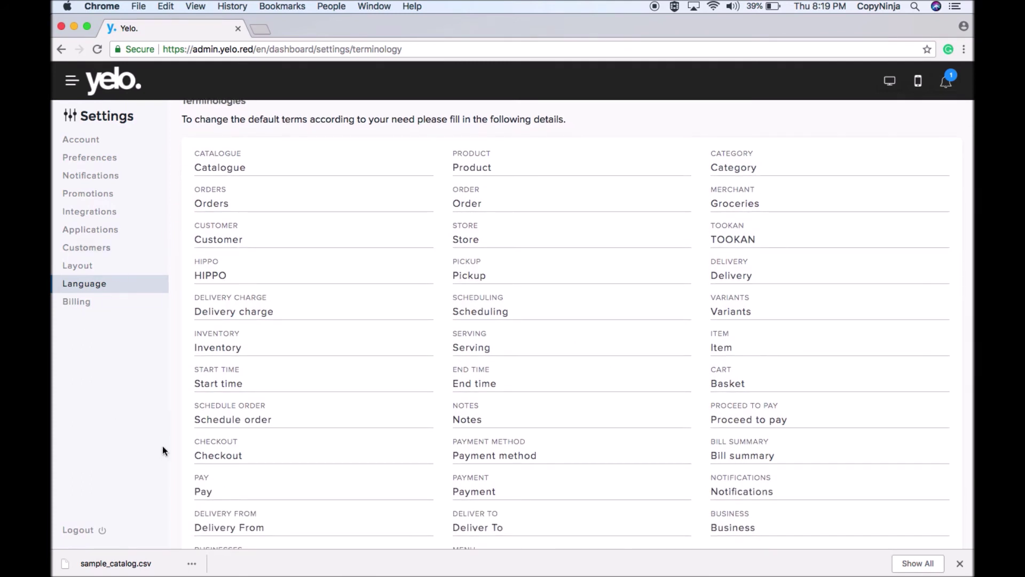
left_click(500, 347)
key("BackSpace")
key("BackSpace")
key("BackSpace")
key("BackSpace")
key("BackSpace")
key("BackSpace")
type("We s")
type("Serve")
scroll(950, 405, "down", 3)
left_click(926, 498)
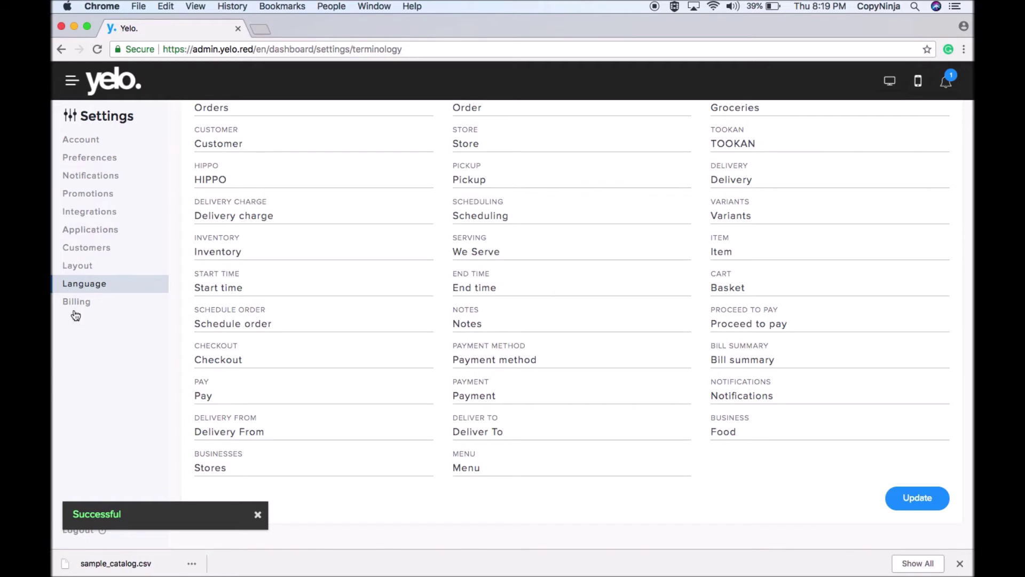
Open the marketplace website, close it again, and view the Billing settings.
left_click(888, 81)
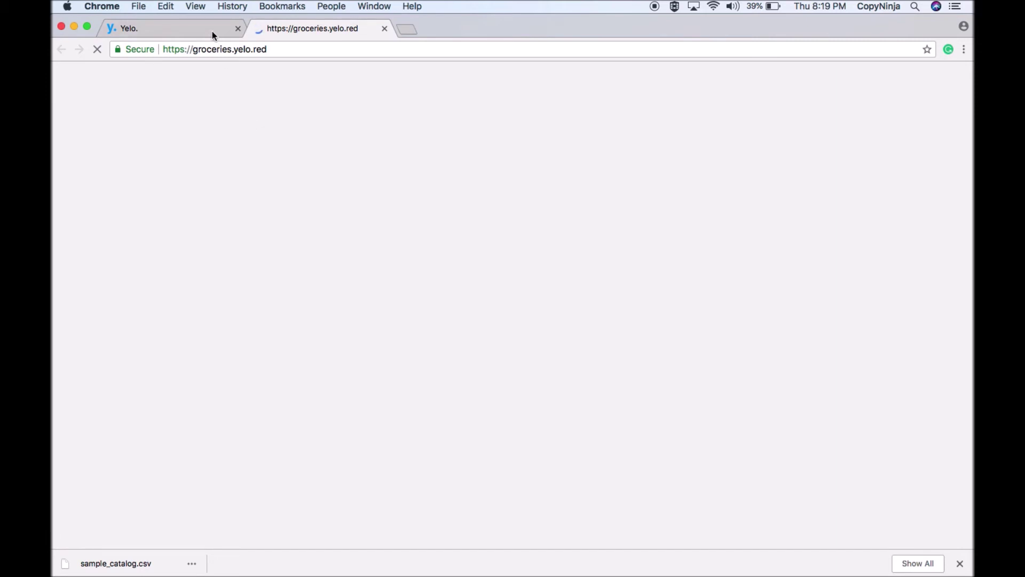
key("super+w")
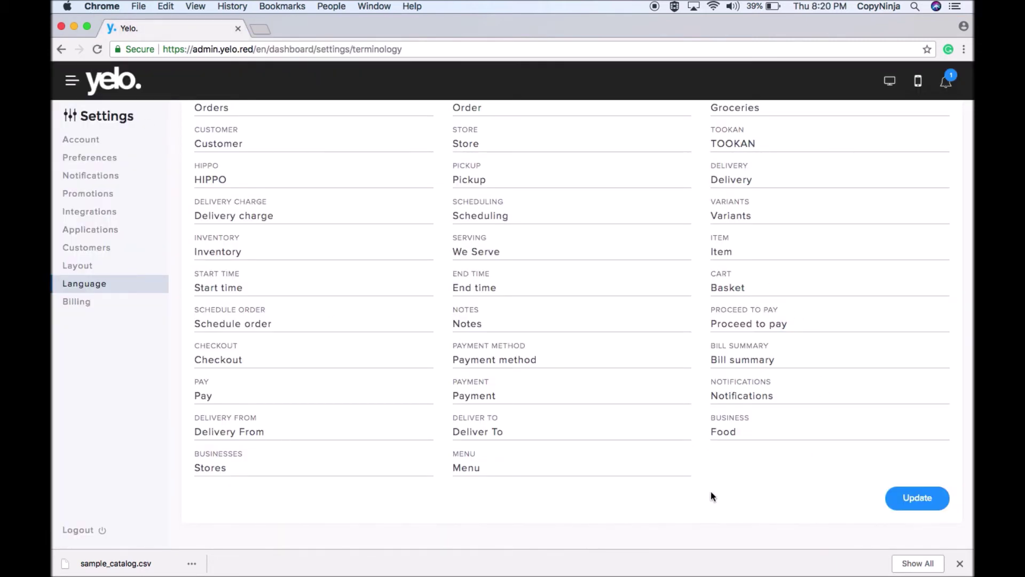
left_click(84, 302)
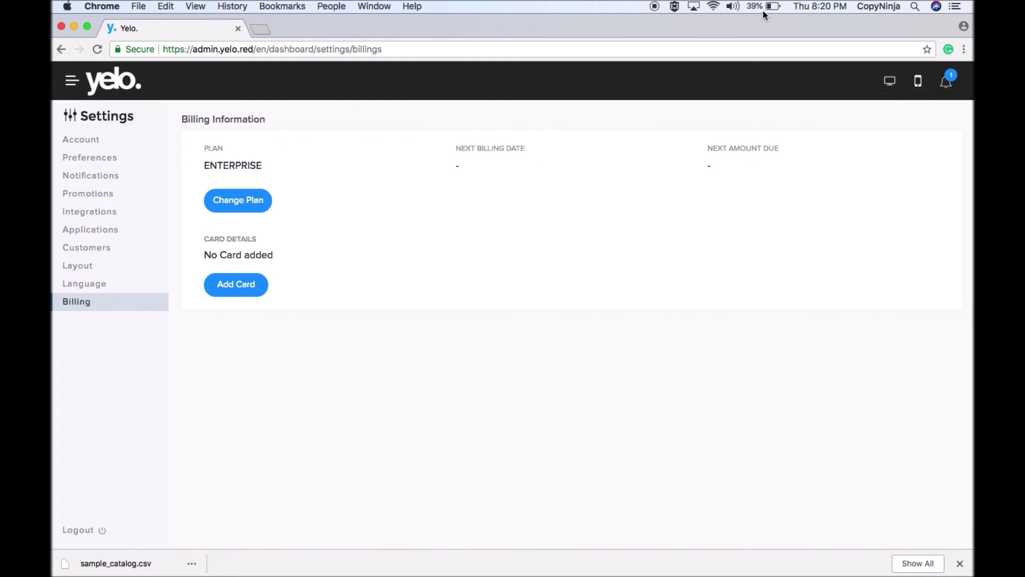
Open the orders from a new-order notification and look through the pending, dispatched, completed and cancelled lists.
left_click(950, 89)
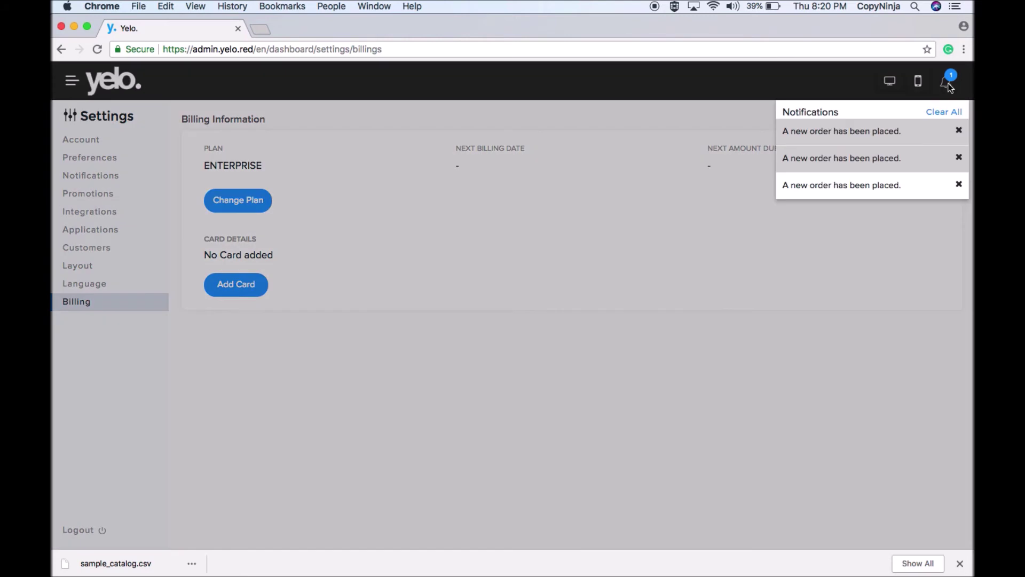
left_click(870, 143)
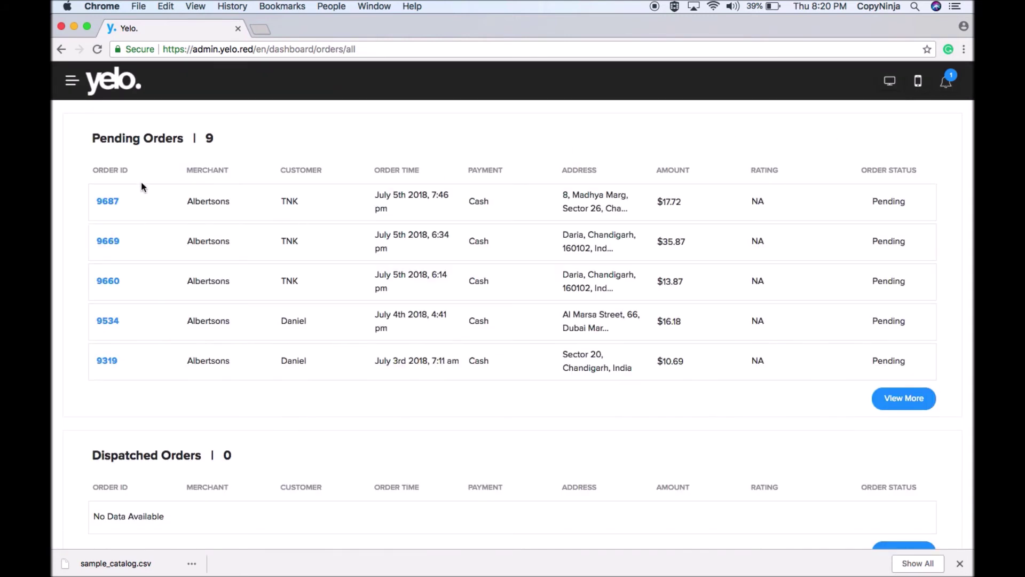
left_click(72, 81)
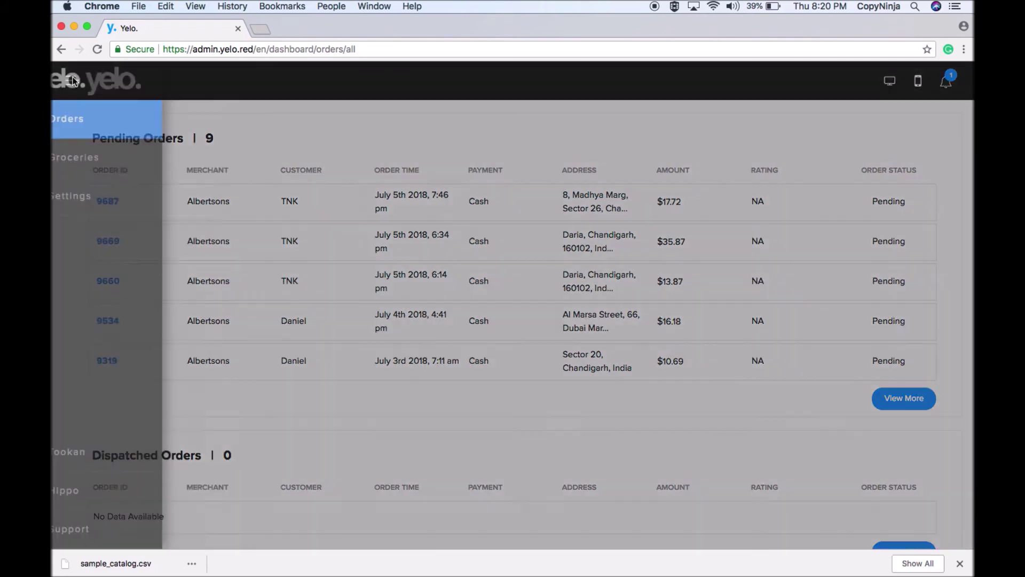
left_click(102, 125)
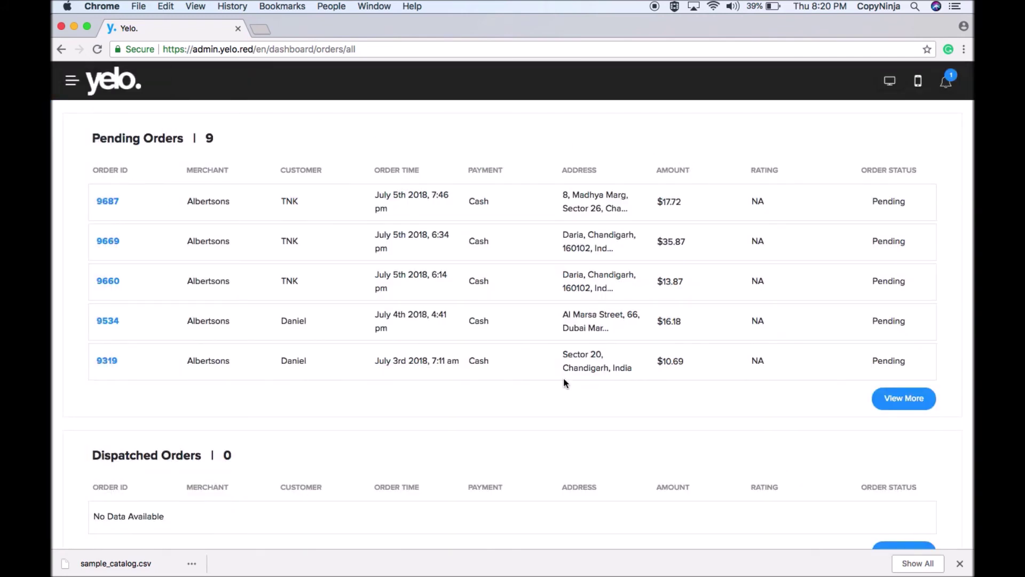
scroll(607, 408, "down", 3)
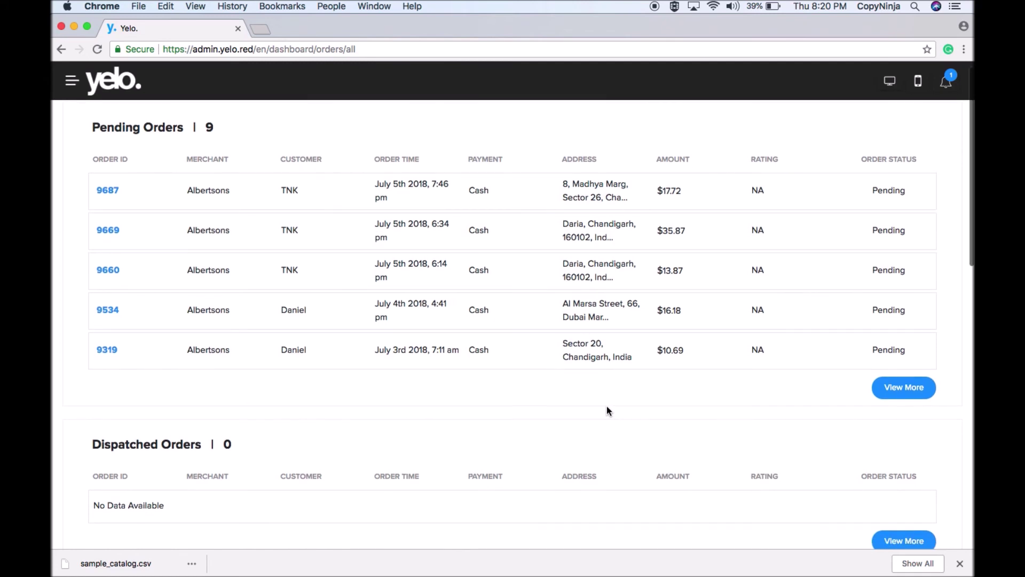
scroll(607, 409, "up", 2)
scroll(607, 409, "down", 5)
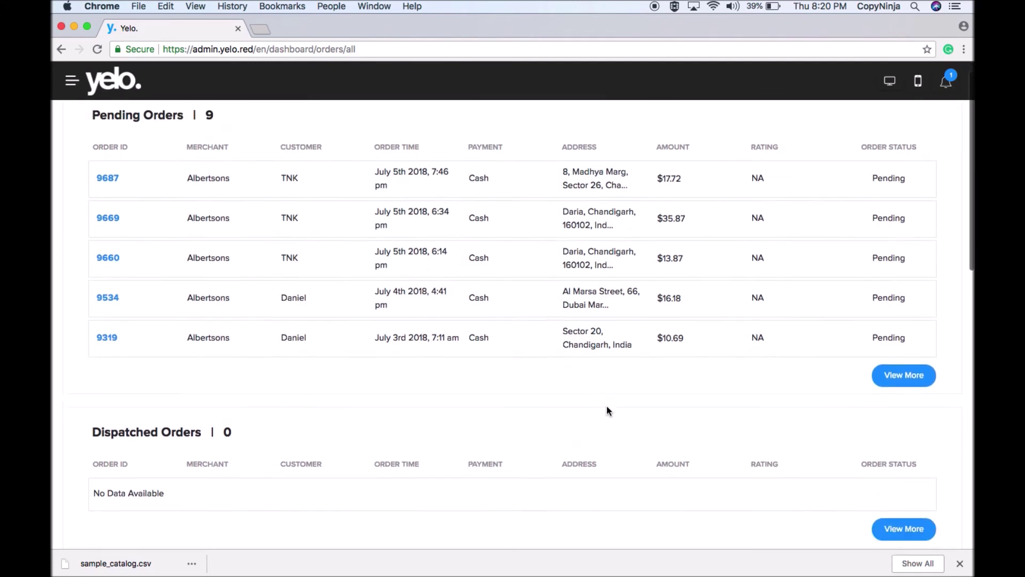
scroll(607, 409, "down", 5)
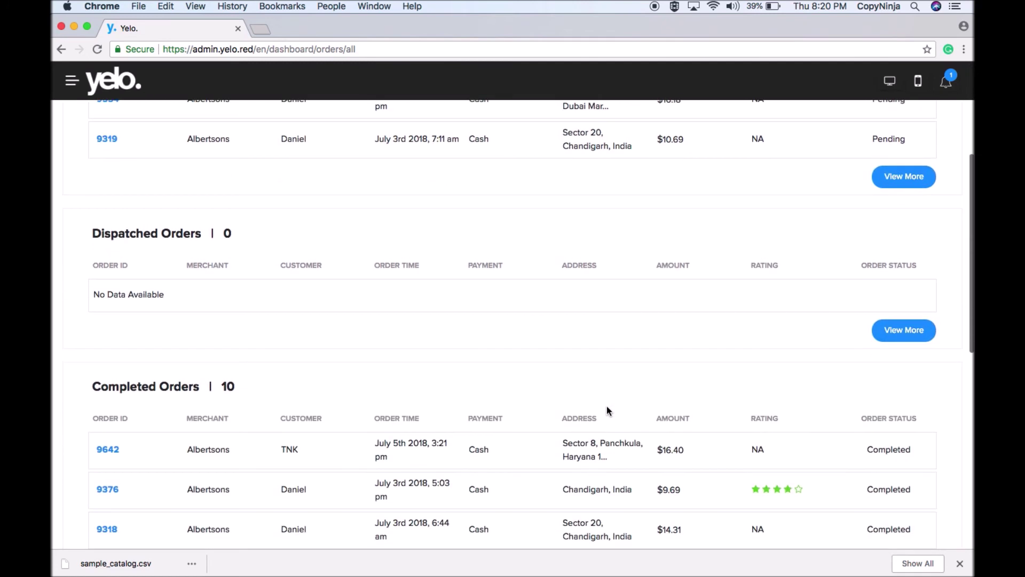
scroll(602, 398, "down", 8)
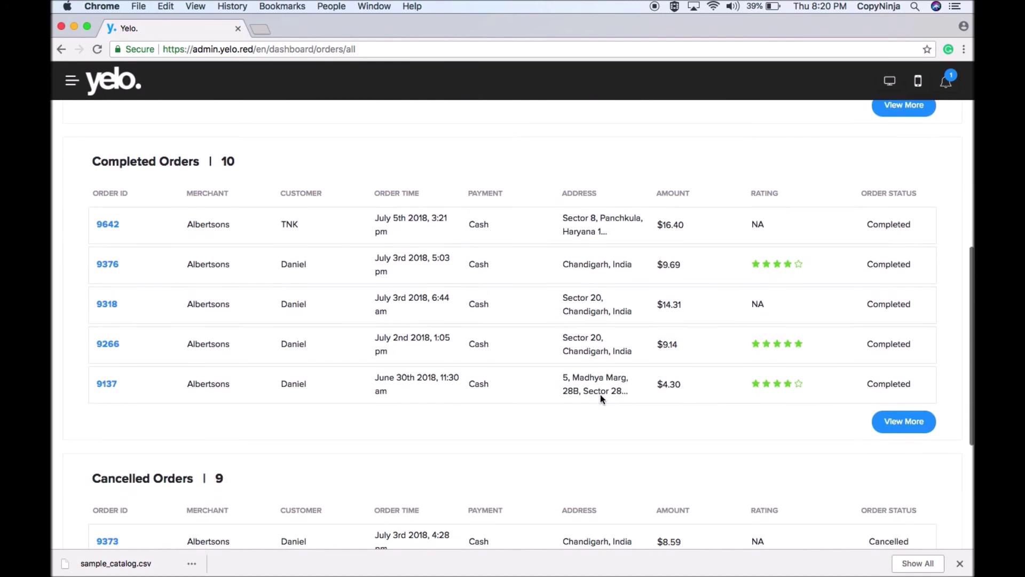
scroll(601, 395, "down", 9)
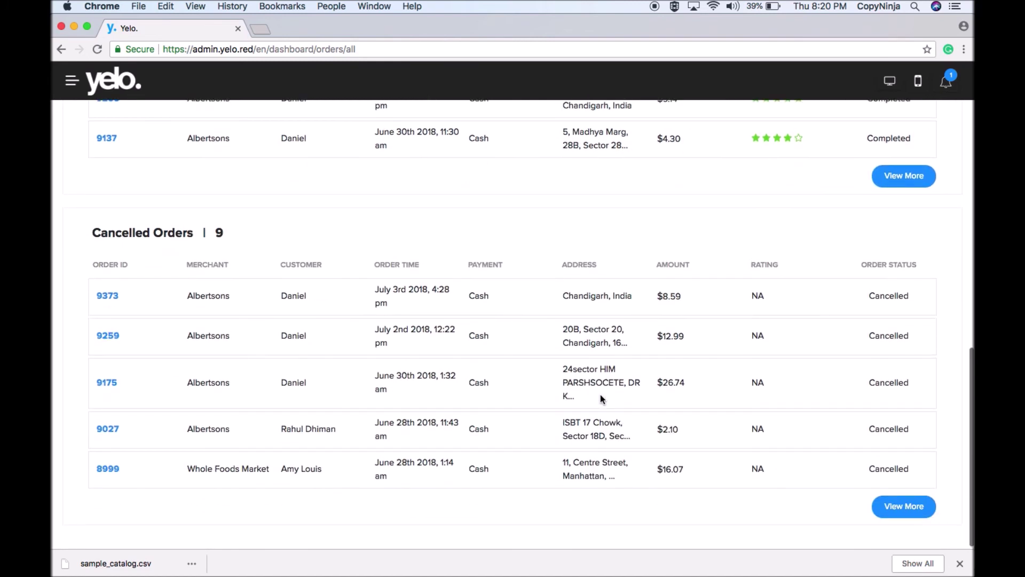
Turn on Accept/Reject Order in the Account settings and return to the orders overview.
left_click(72, 81)
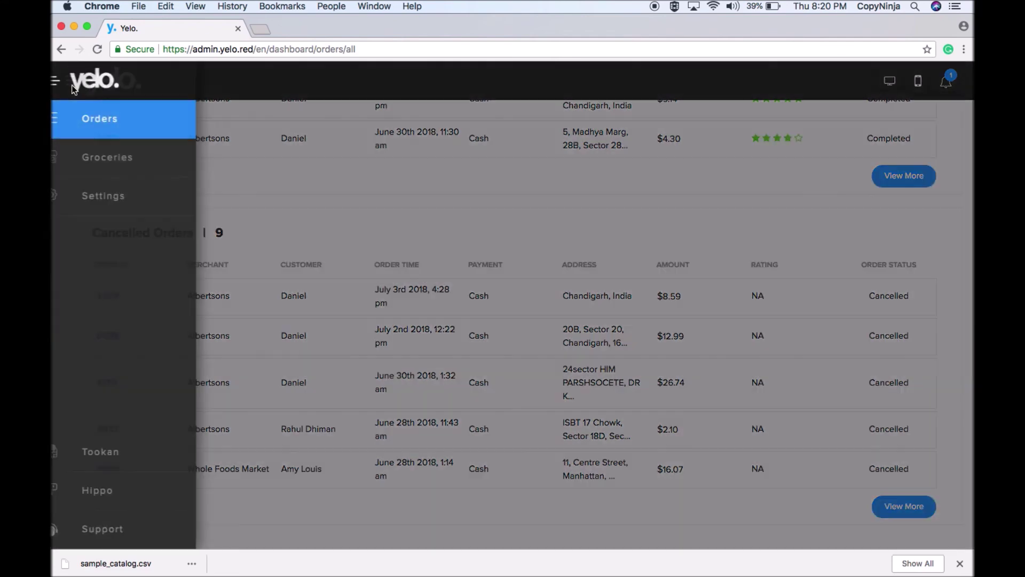
left_click(101, 196)
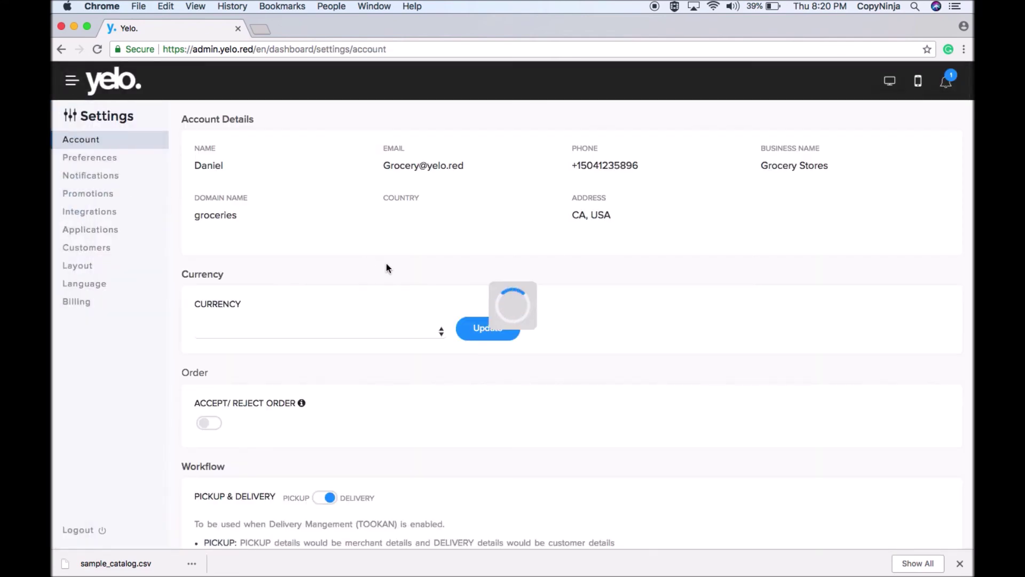
left_click(217, 427)
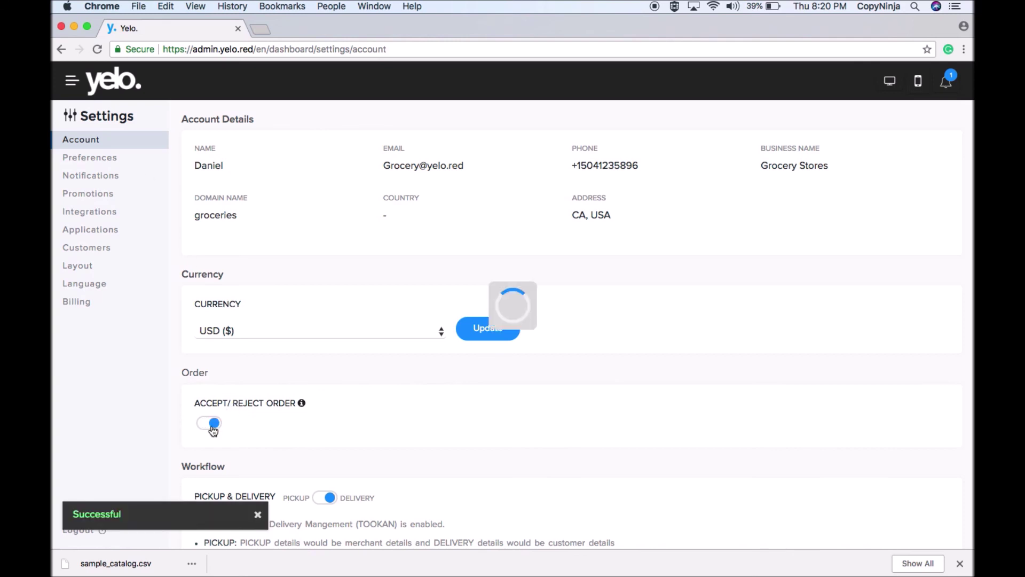
left_click(77, 84)
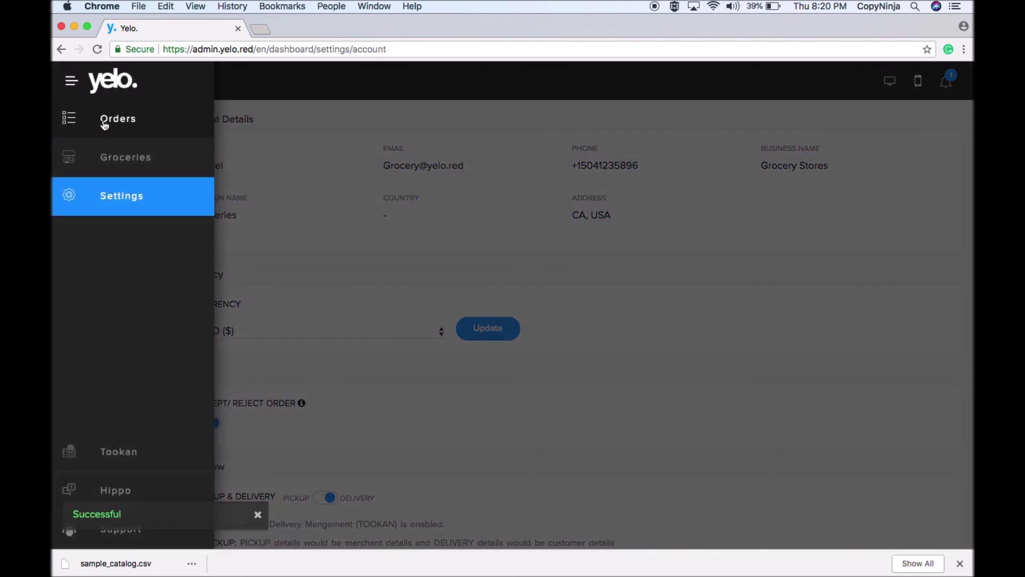
left_click(103, 120)
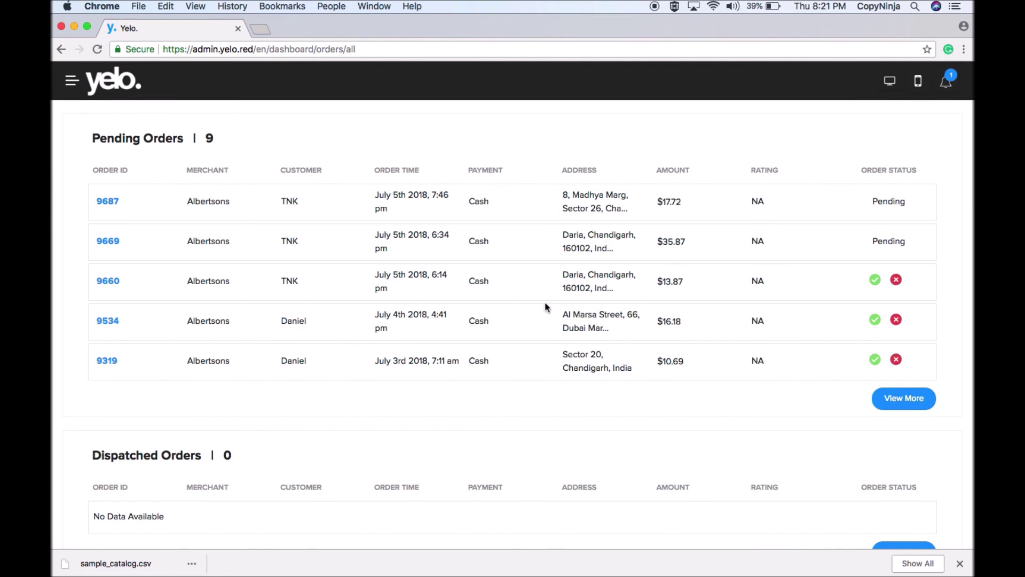